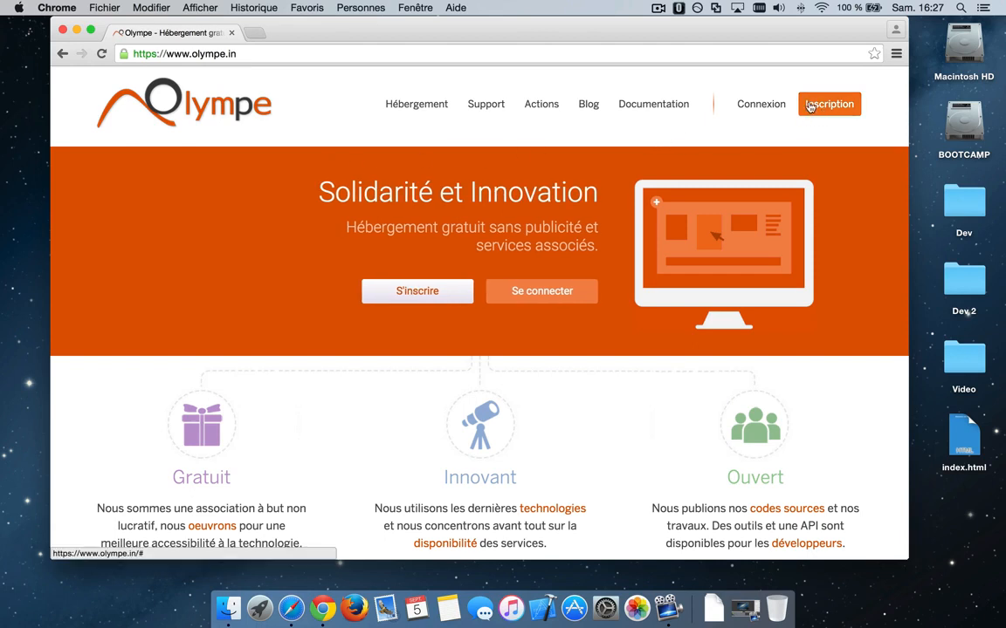
- Open the Olympe account registration form and activate its e-mail address field
{"action": "left_click", "coordinate": [836, 105]}
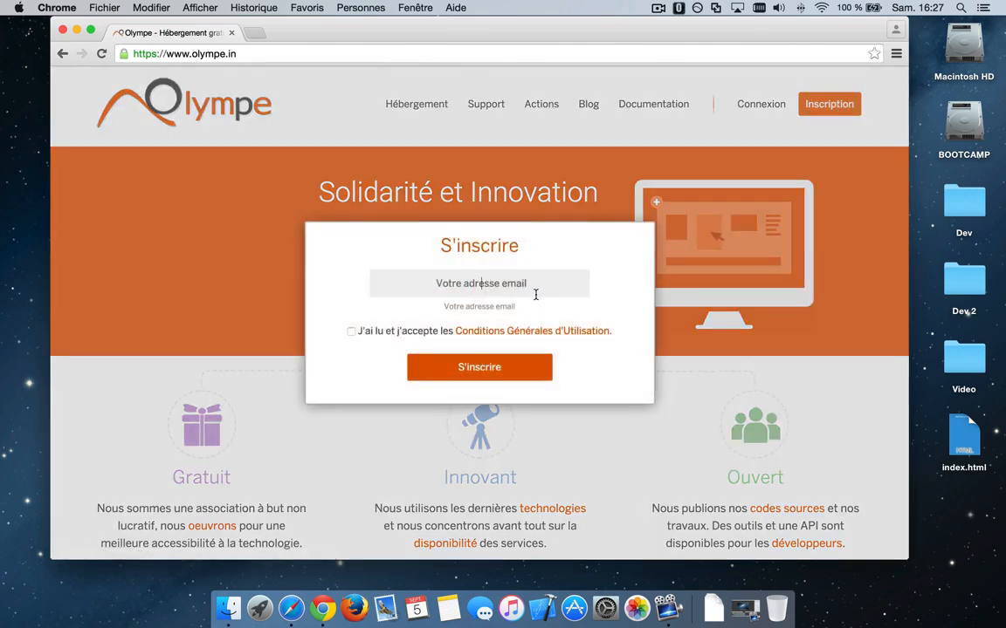
{"action": "left_click", "coordinate": [541, 290]}
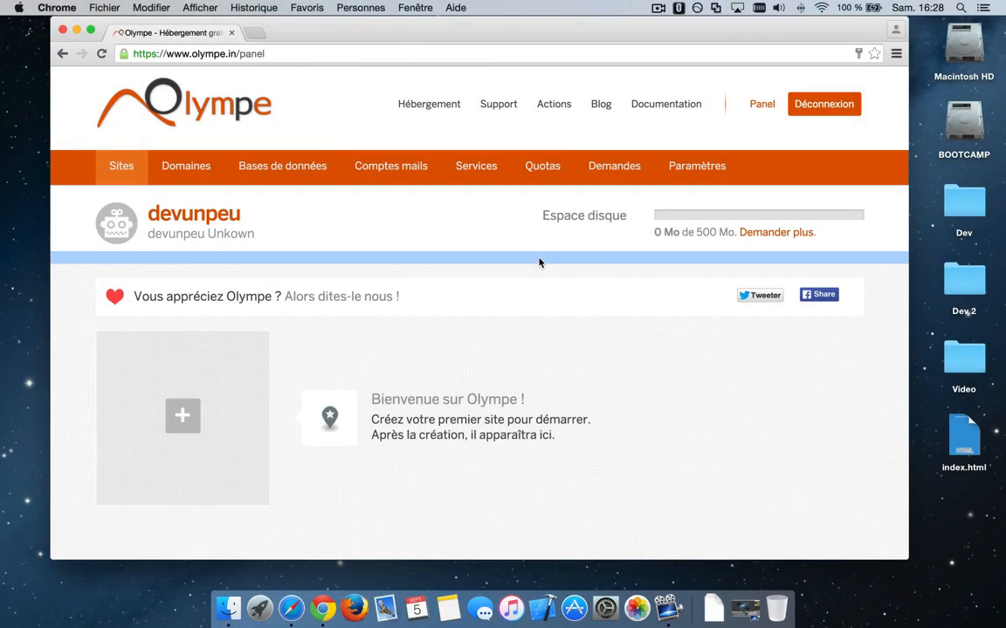
- Create a new site named devunpeu in the Olympe panel, entering the SFTP password for it
{"action": "left_click", "coordinate": [756, 104]}
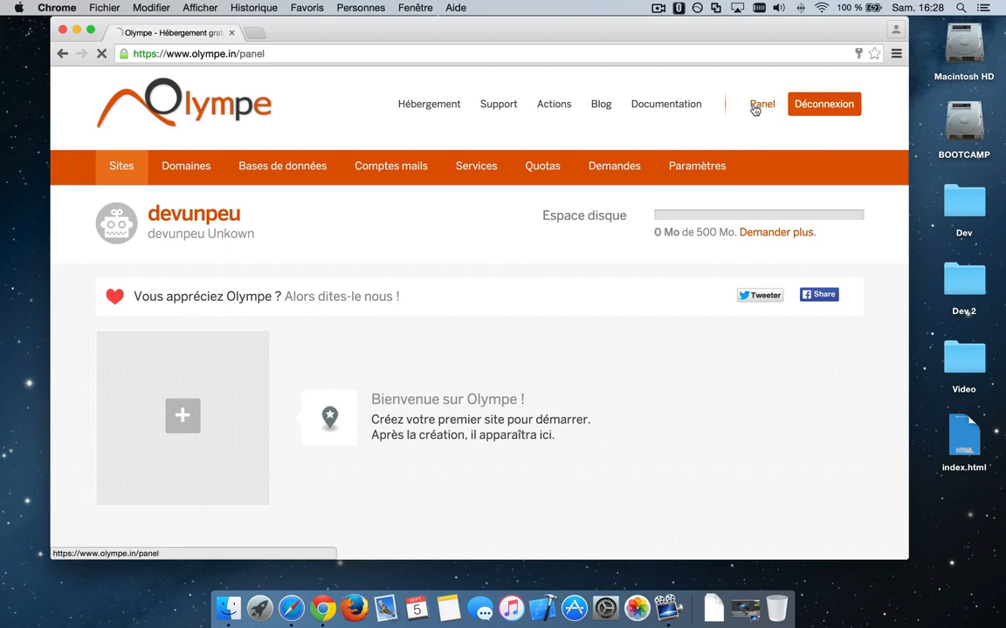
{"action": "scroll", "coordinate": [350, 323], "scroll_direction": "down", "scroll_amount": 3}
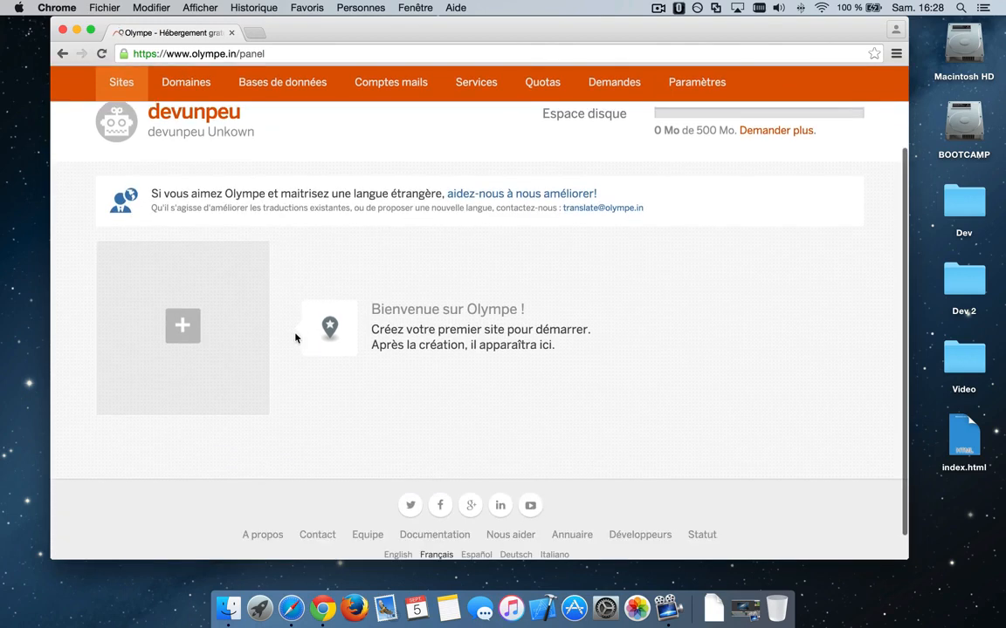
{"action": "left_click", "coordinate": [178, 331]}
{"action": "left_click", "coordinate": [233, 289]}
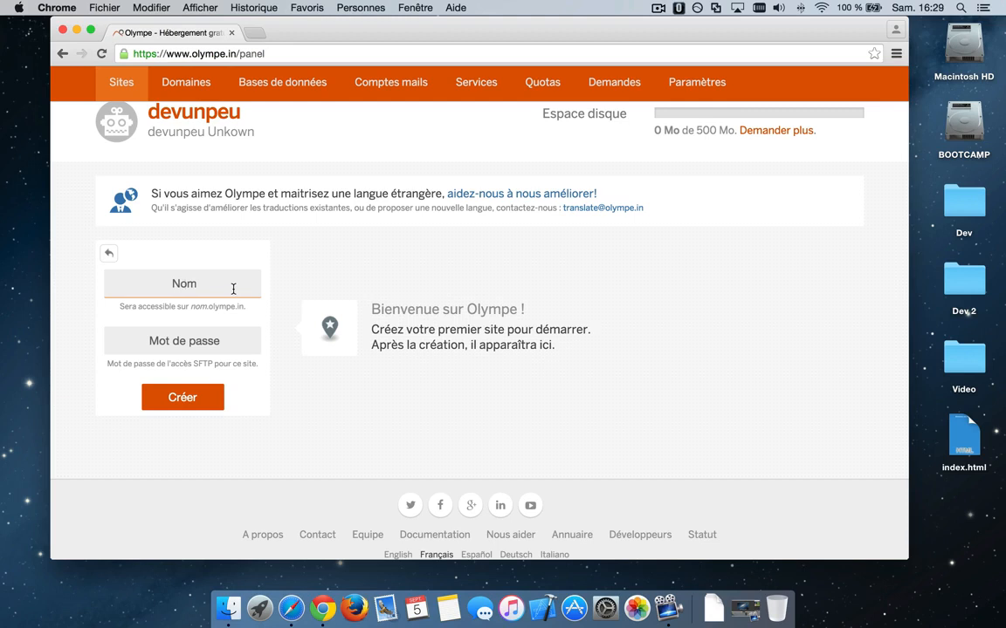
{"action": "type", "text": "devunpeu"}
{"action": "left_click", "coordinate": [206, 339]}
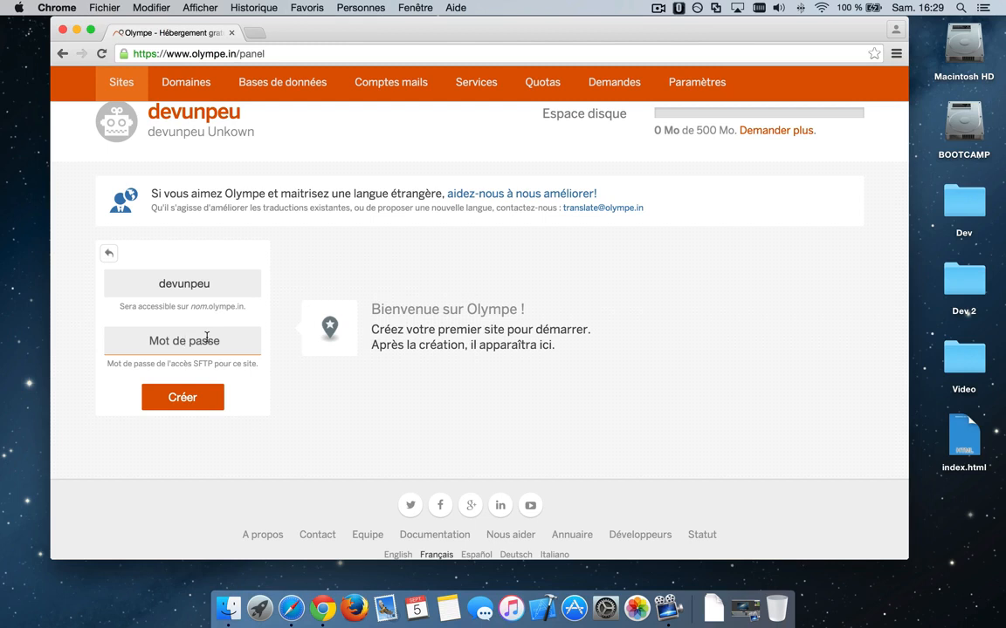
{"action": "type", "text": "************"}
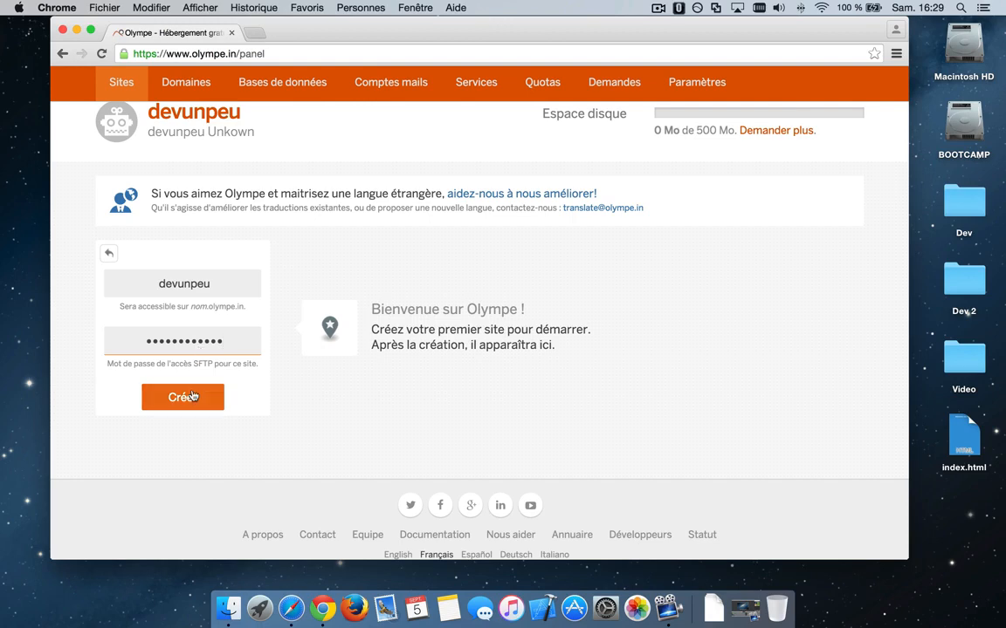
{"action": "left_click", "coordinate": [193, 396]}
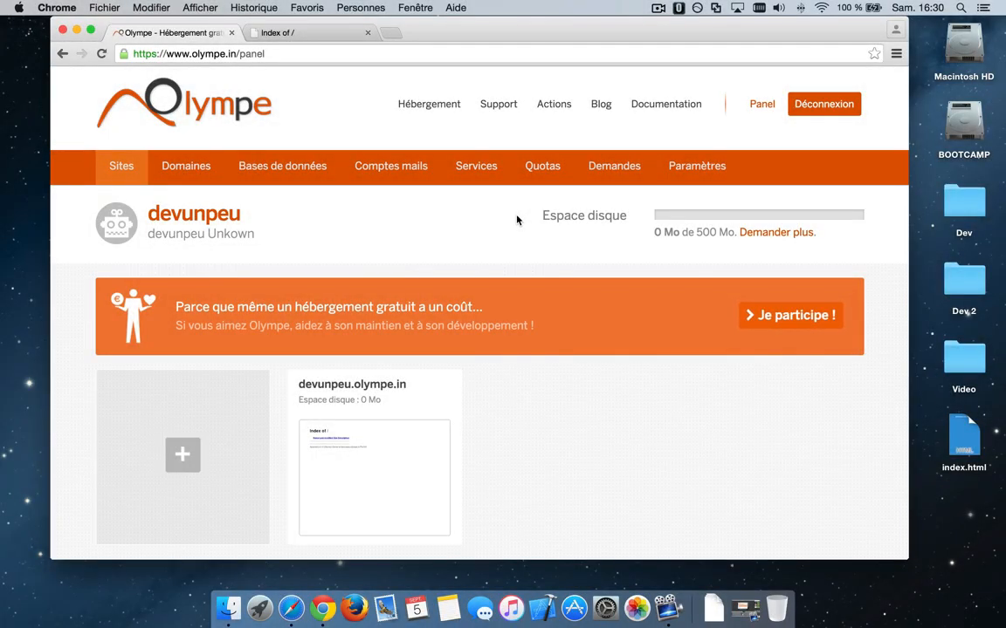
- Open the devunpeu.olympe.in site settings, view its web address in a new tab, and return to the settings
{"action": "left_click", "coordinate": [398, 398]}
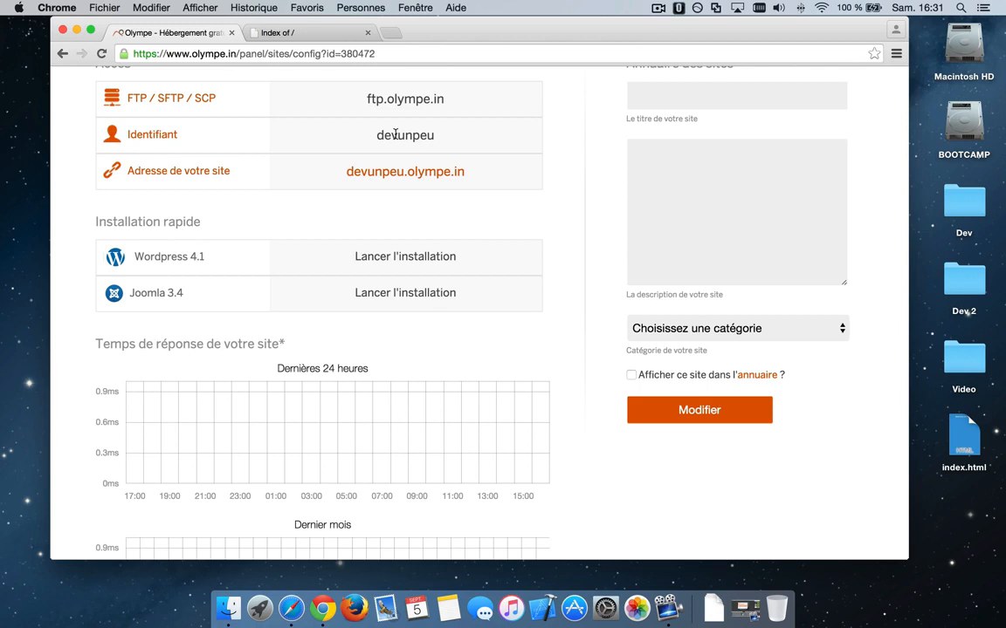
{"action": "right_click", "coordinate": [378, 169]}
{"action": "left_click", "coordinate": [397, 88]}
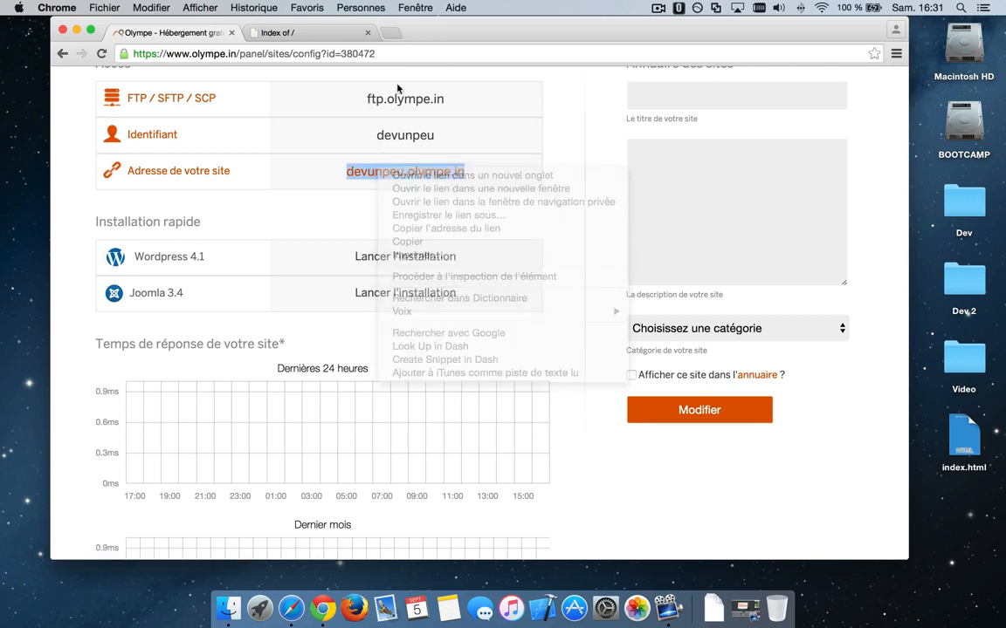
{"action": "left_click", "coordinate": [437, 40]}
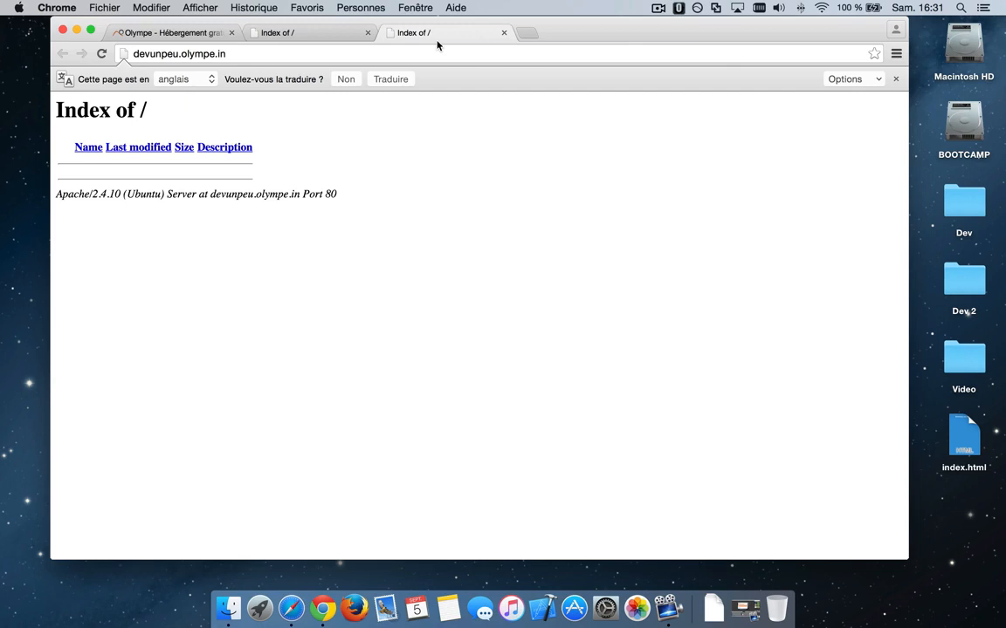
{"action": "left_click", "coordinate": [166, 32]}
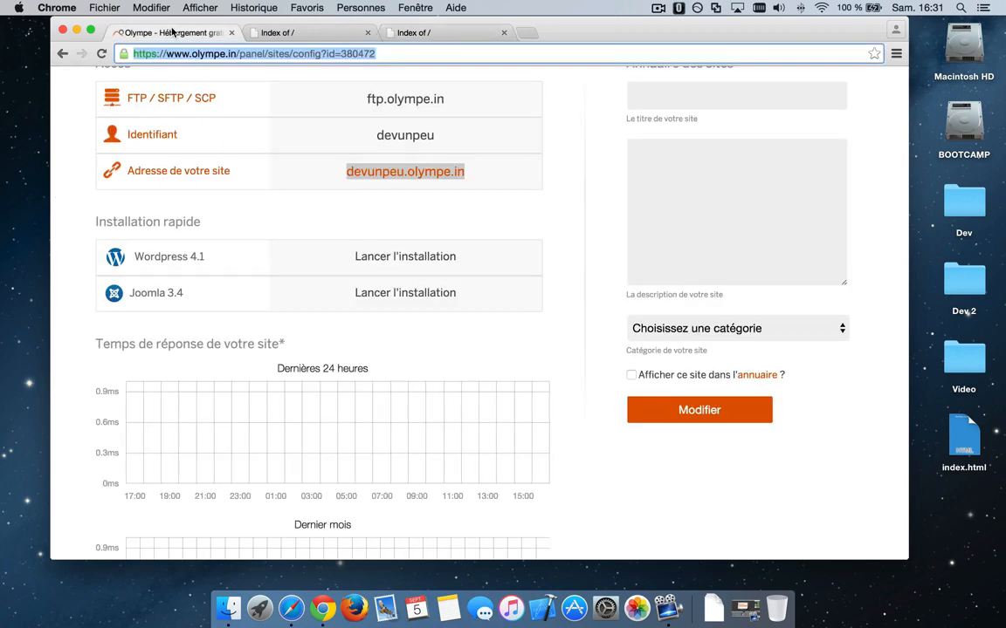
{"action": "left_click", "coordinate": [307, 169]}
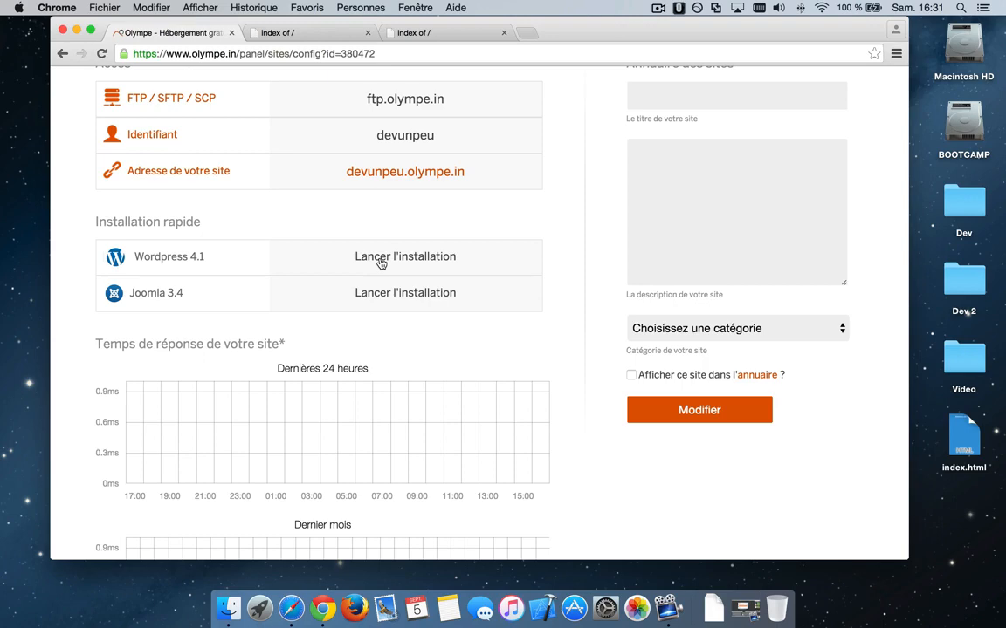
- Inspect the new database form and its available database types in the databases section without creating one
{"action": "scroll", "coordinate": [380, 262], "scroll_direction": "up", "scroll_amount": 5}
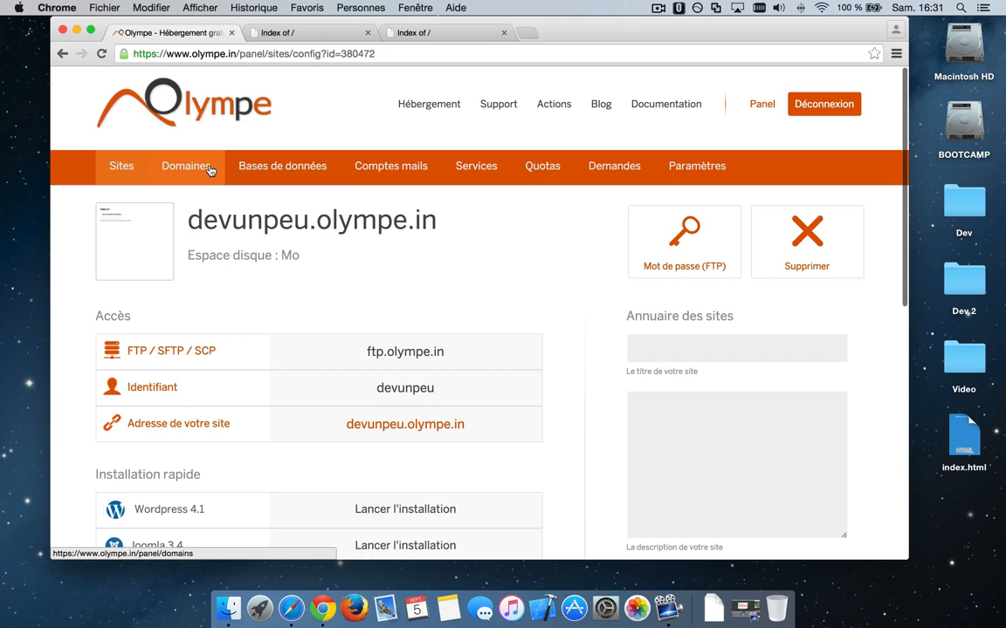
{"action": "left_click", "coordinate": [278, 169]}
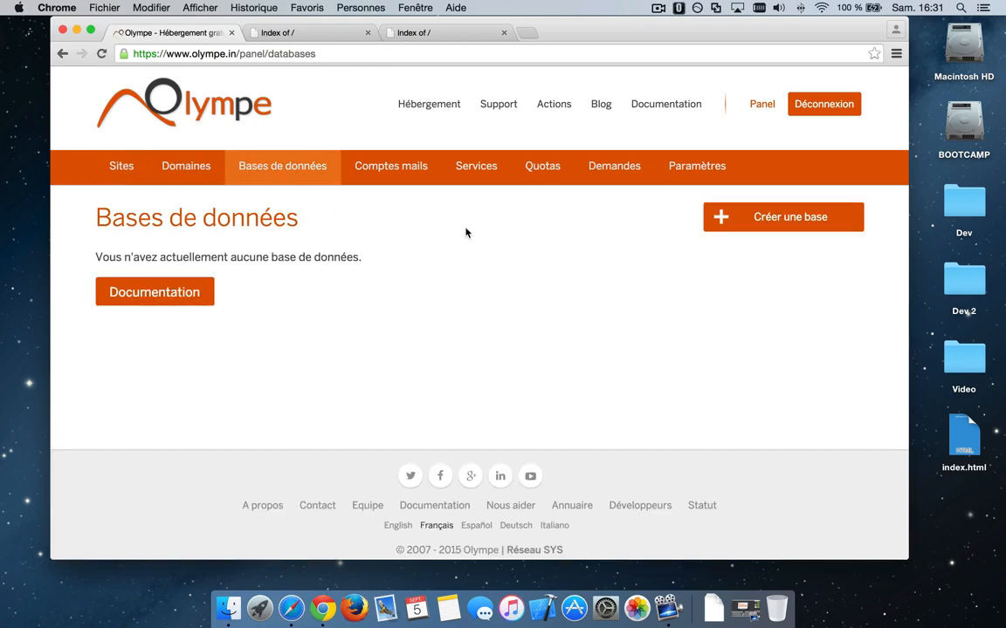
{"action": "left_click", "coordinate": [752, 225]}
{"action": "left_click", "coordinate": [529, 367]}
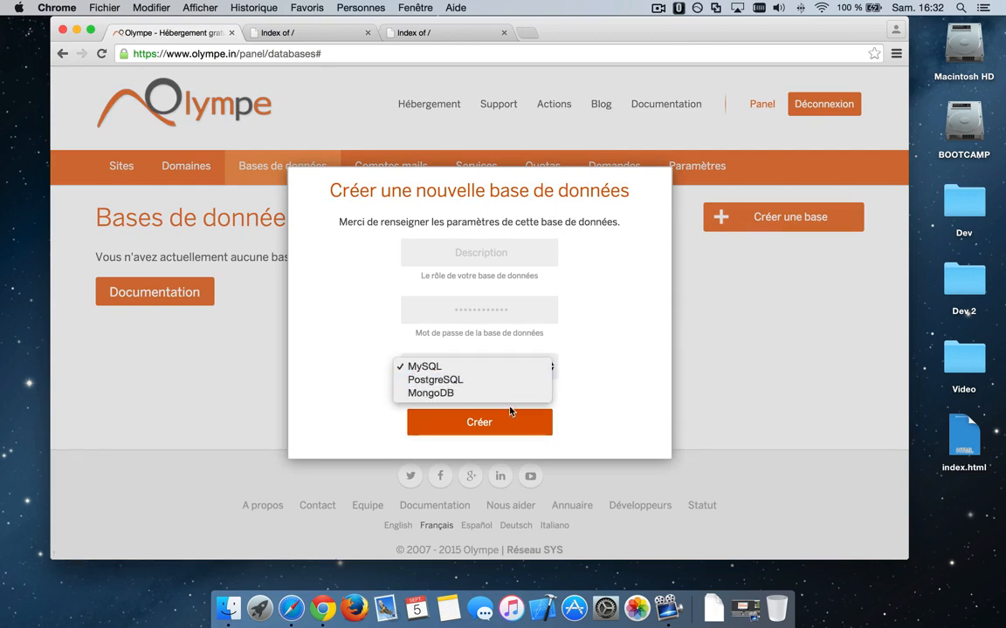
{"action": "left_click", "coordinate": [593, 282]}
{"action": "left_click", "coordinate": [474, 252]}
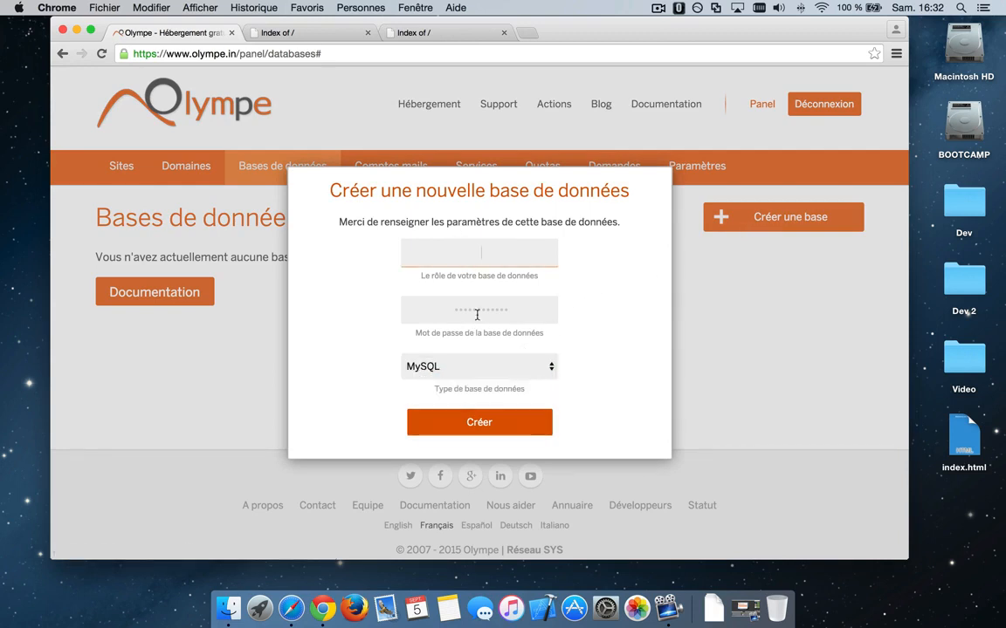
{"action": "left_click", "coordinate": [776, 296]}
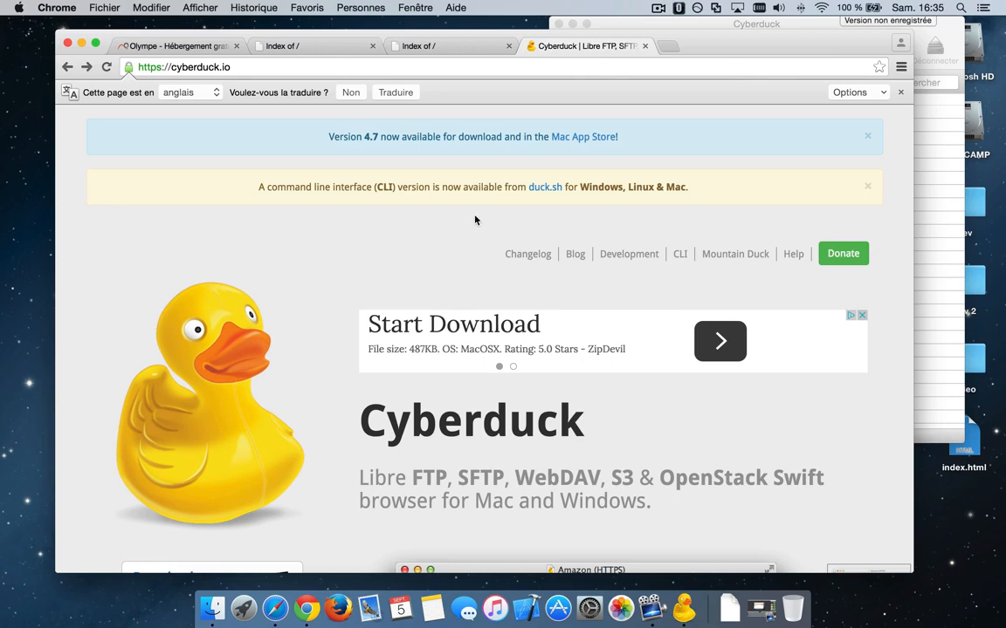
- View the Cyberduck download options and reopen the devunpeu.olympe.in site settings in the Olympe panel
{"action": "scroll", "coordinate": [475, 220], "scroll_direction": "down", "scroll_amount": 5}
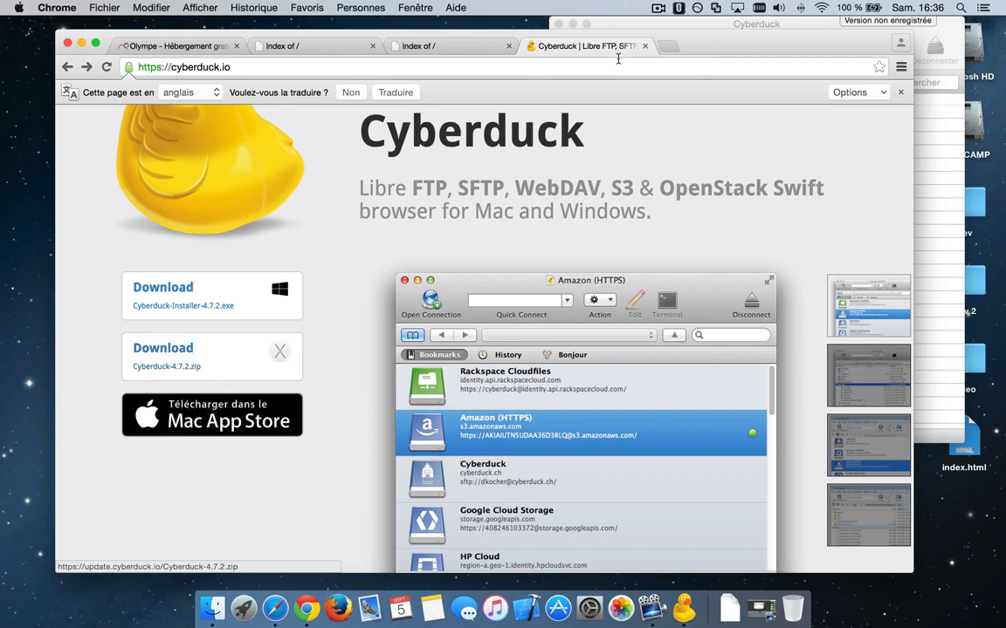
{"action": "left_click_drag", "start_coordinate": [714, 47], "coordinate": [608, 19]}
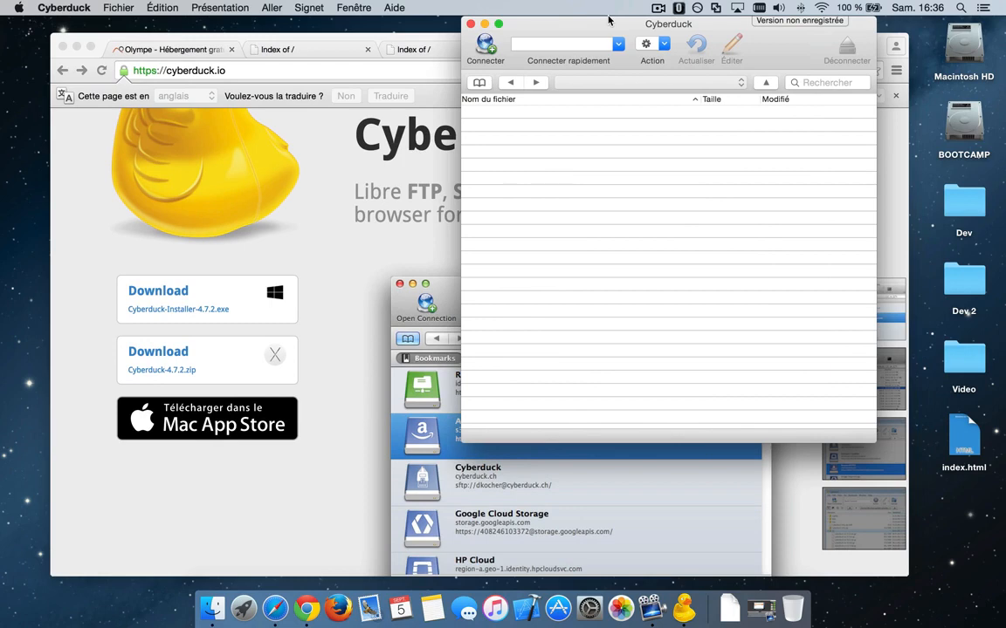
{"action": "left_click", "coordinate": [201, 40]}
{"action": "left_click", "coordinate": [194, 42]}
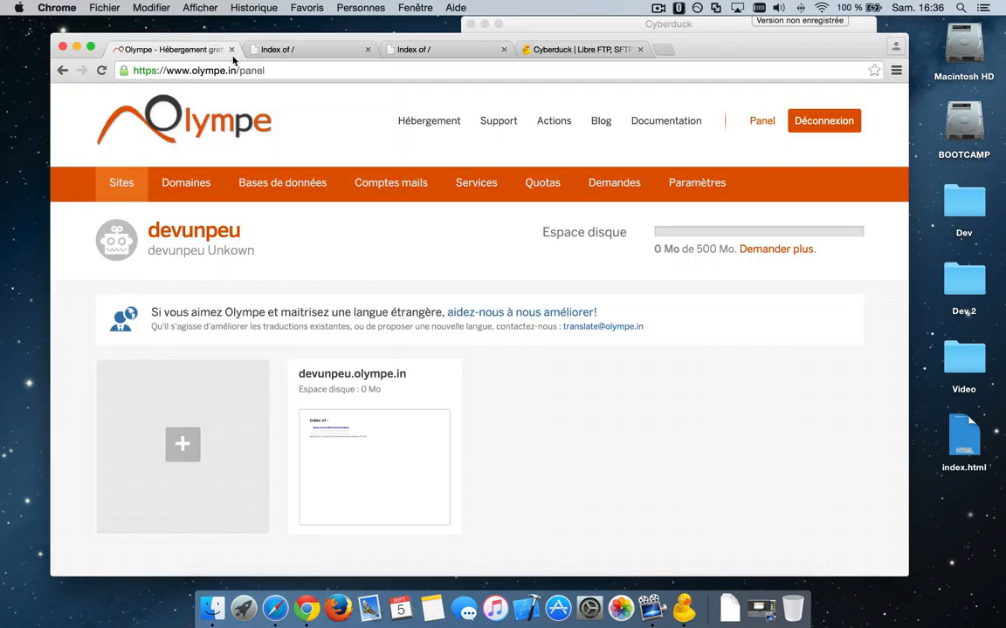
{"action": "left_click", "coordinate": [390, 381]}
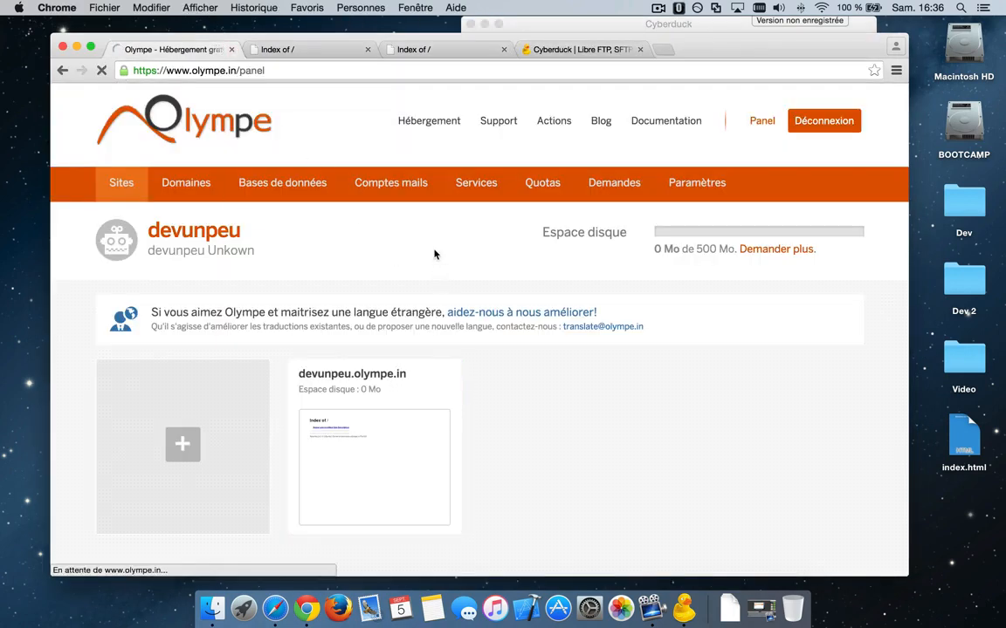
- Switch to Cyberduck and start a new connection with the SFTP (SSH File Transfer Protocol) protocol
{"action": "left_click", "coordinate": [584, 24]}
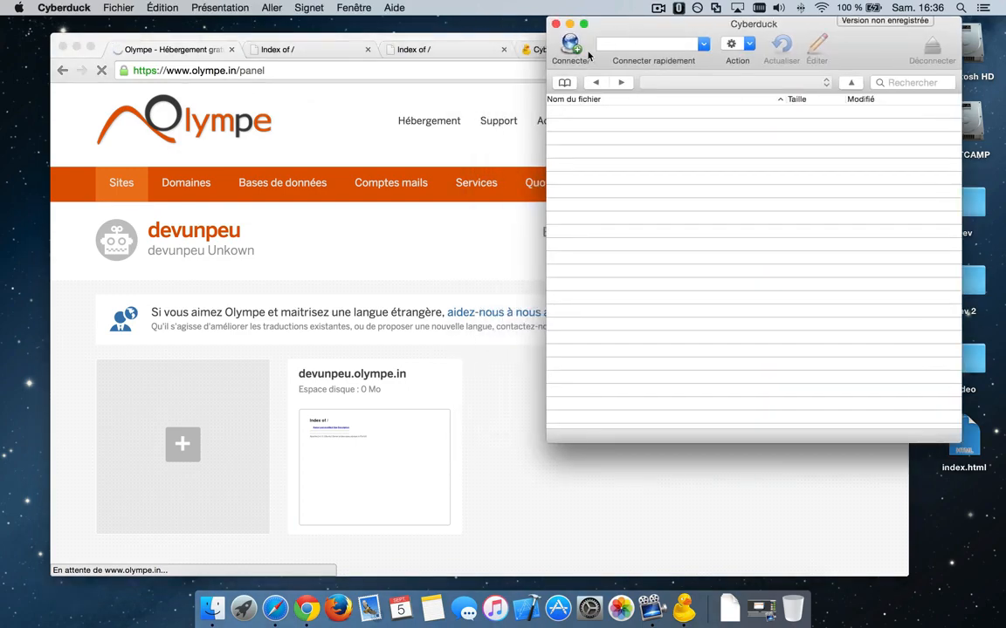
{"action": "left_click", "coordinate": [570, 48]}
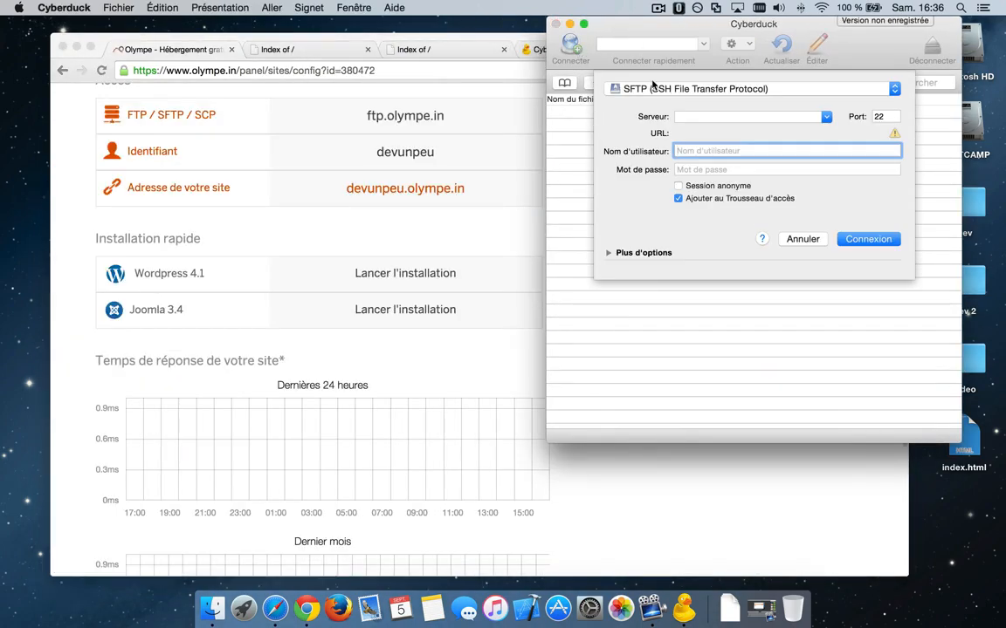
{"action": "left_click", "coordinate": [653, 87]}
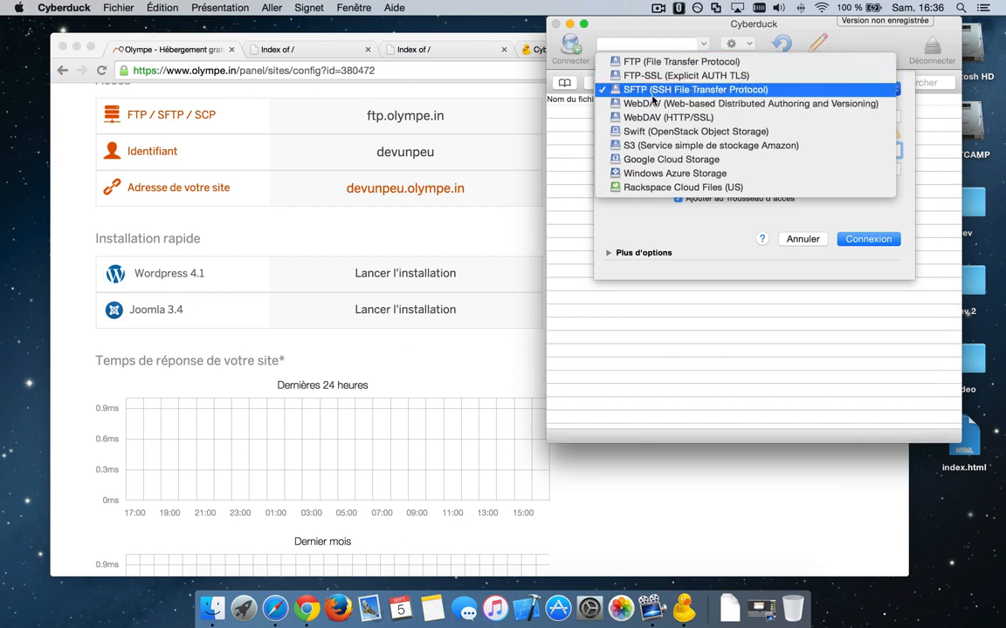
{"action": "left_click", "coordinate": [652, 91]}
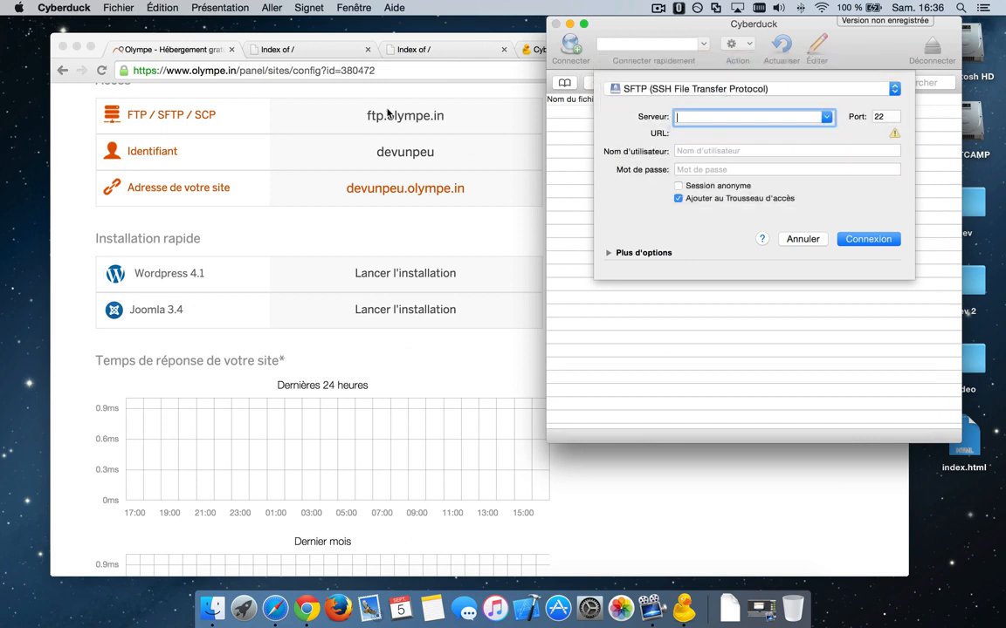
- Copy the server address ftp.olympe.in from the site settings in Chrome into the Cyberduck connection's server field
{"action": "left_click", "coordinate": [388, 111]}
{"action": "left_click_drag", "start_coordinate": [366, 116], "coordinate": [448, 120]}
{"action": "key", "text": "super+c"}
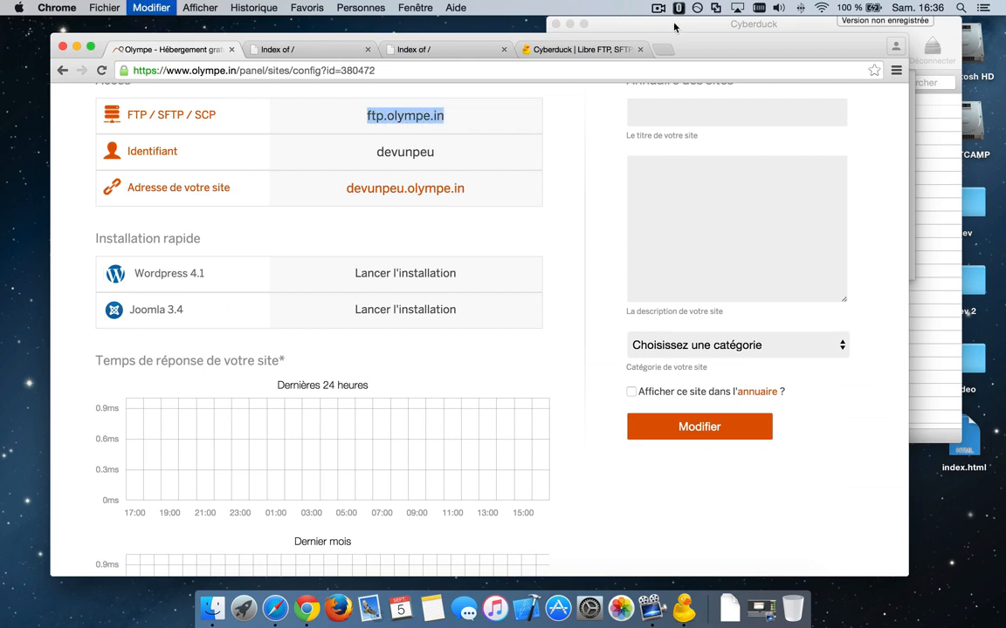
{"action": "left_click", "coordinate": [673, 27]}
{"action": "key", "text": "super+v"}
- Copy the identifier devunpeu from the site settings in Chrome into the Cyberduck connection's username field
{"action": "left_click", "coordinate": [394, 153]}
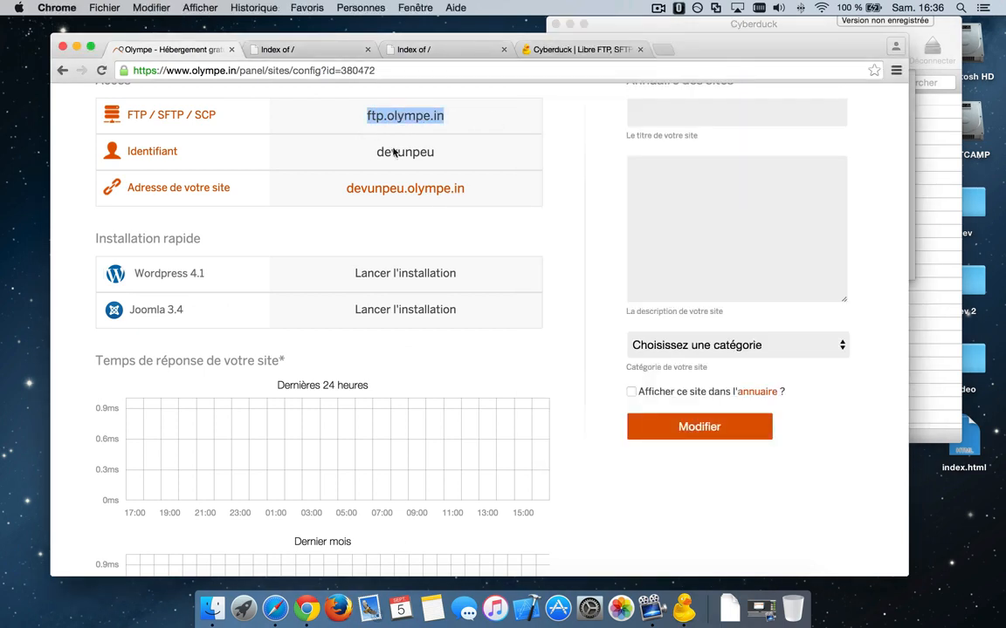
{"action": "left_click_drag", "start_coordinate": [371, 152], "coordinate": [435, 153]}
{"action": "key", "text": "super+c"}
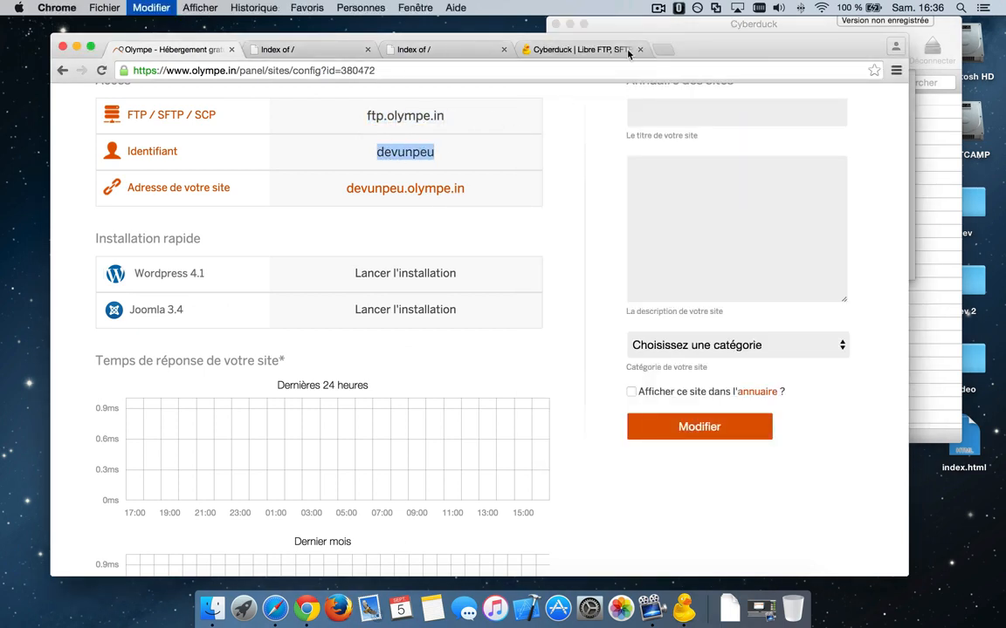
{"action": "left_click", "coordinate": [628, 24]}
{"action": "left_click", "coordinate": [698, 151]}
{"action": "key", "text": "super+v"}
- Enter the SFTP password and connect to the server, always authorizing its unknown key fingerprint
{"action": "left_click", "coordinate": [684, 170]}
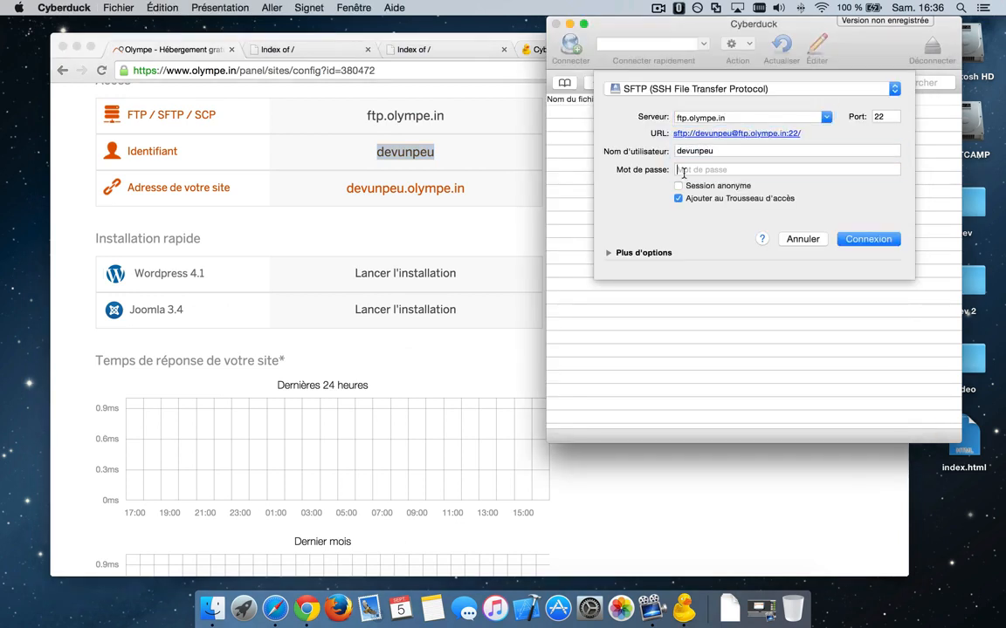
{"action": "type", "text": "••••••"}
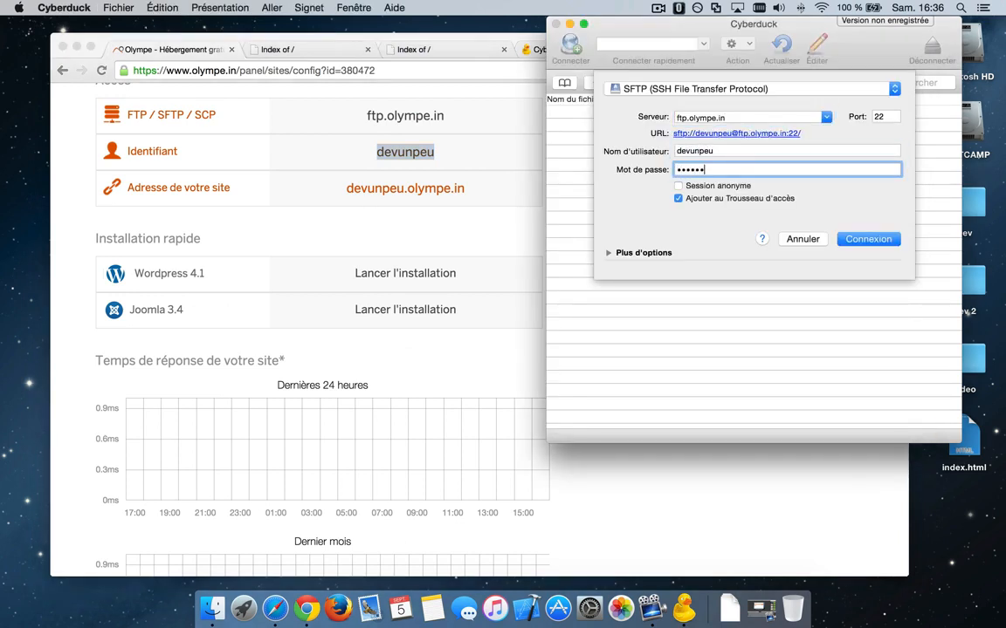
{"action": "type", "text": "••••••"}
{"action": "left_click", "coordinate": [852, 237]}
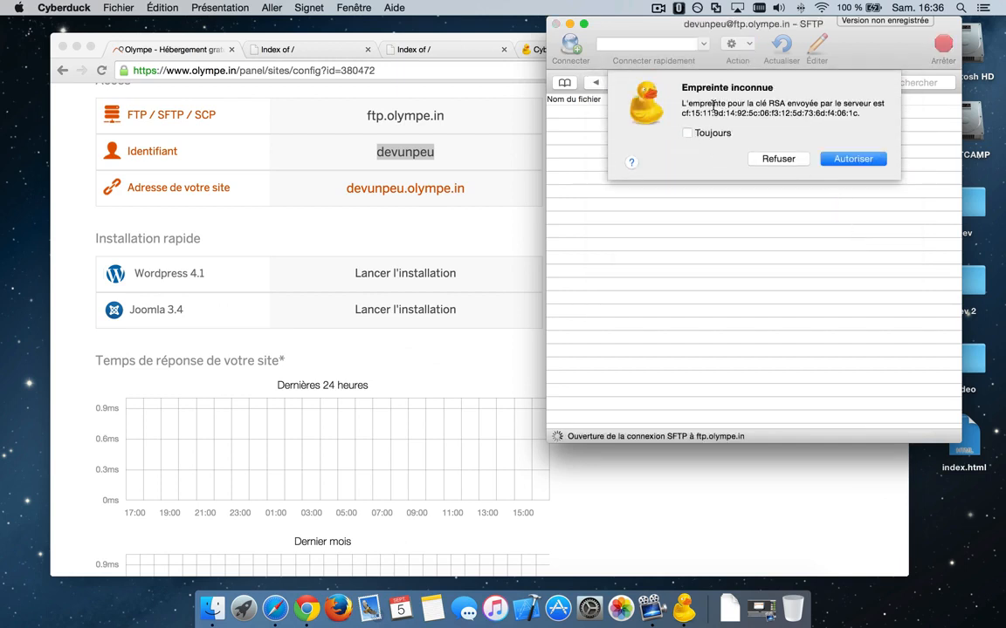
{"action": "left_click", "coordinate": [689, 133]}
{"action": "left_click", "coordinate": [864, 161]}
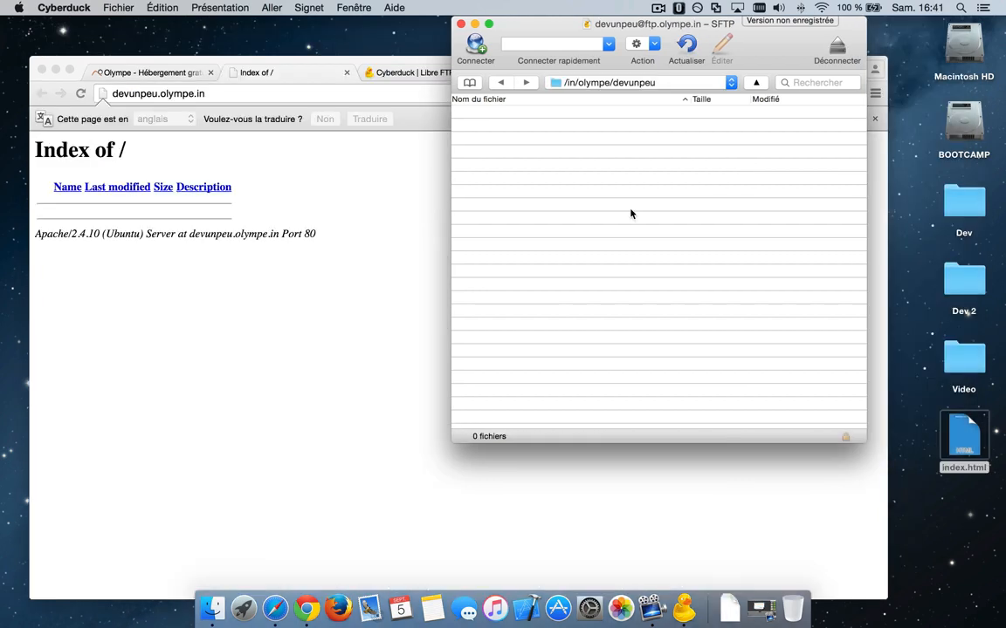
- Upload index.html from the desktop to the /in/olympe/devunpeu folder and reload devunpeu.olympe.in in Chrome
{"action": "left_click", "coordinate": [688, 43]}
{"action": "left_click_drag", "start_coordinate": [969, 450], "coordinate": [655, 249]}
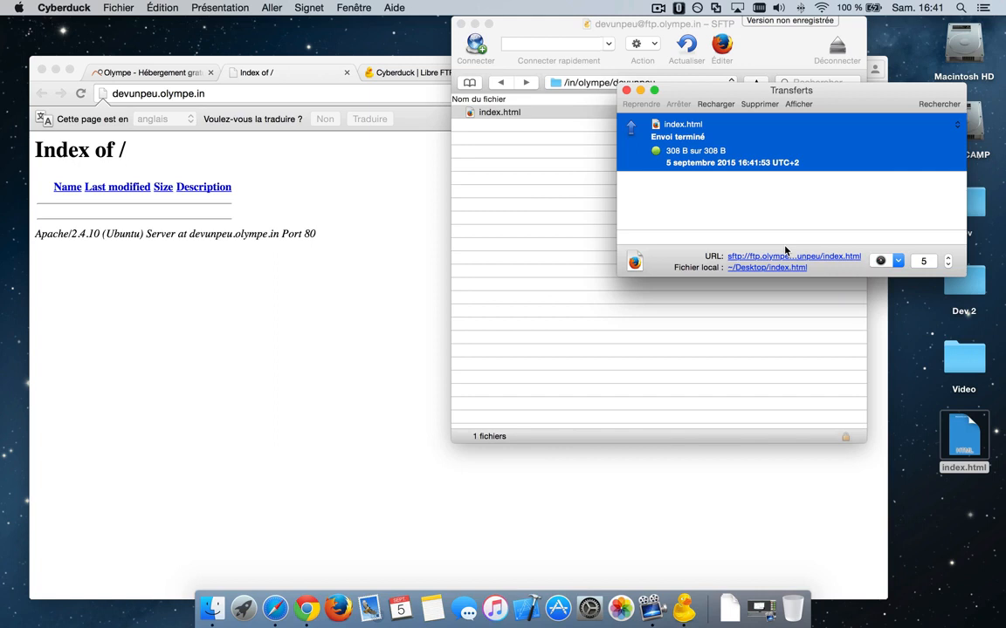
{"action": "left_click", "coordinate": [254, 88]}
{"action": "key", "text": "Return"}
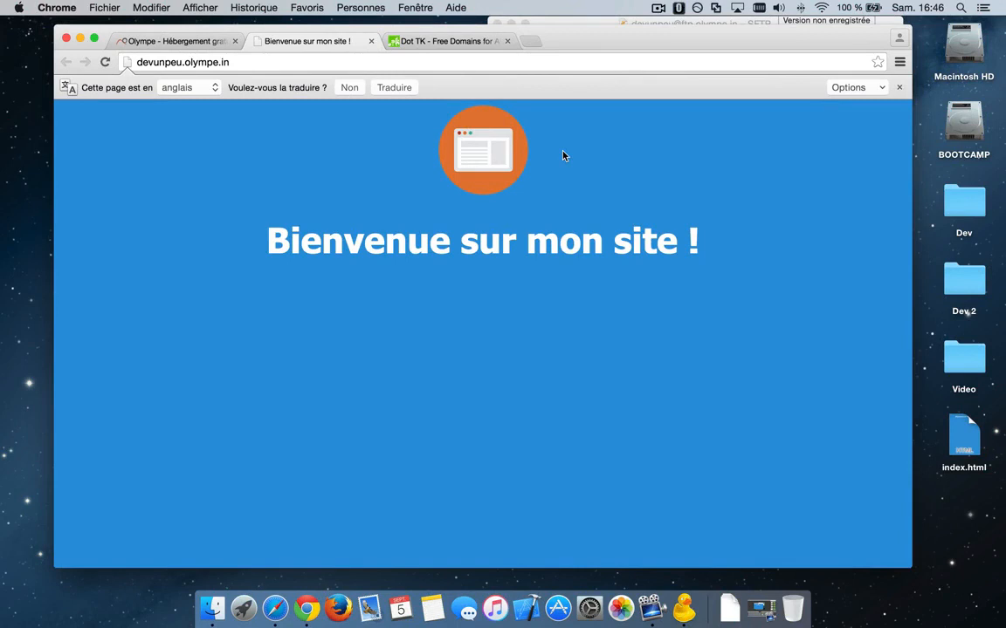
{"action": "left_click", "coordinate": [157, 61]}
{"action": "left_click", "coordinate": [178, 63]}
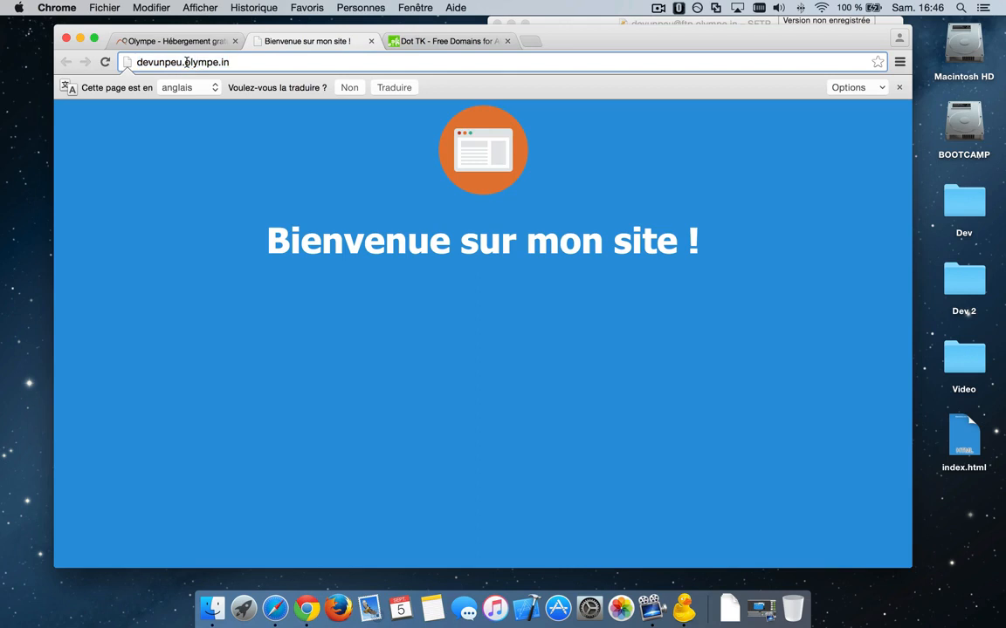
{"action": "left_click_drag", "start_coordinate": [185, 62], "coordinate": [215, 61]}
{"action": "key", "text": "BackSpace"}
{"action": "key", "text": "BackSpace"}
{"action": "key", "text": "Return"}
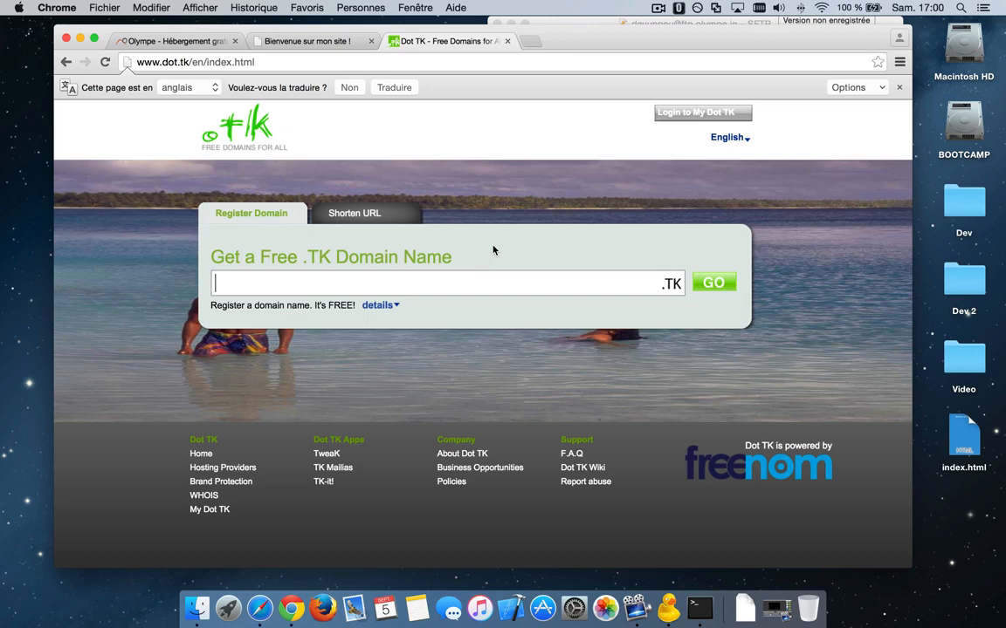
- Start registering the free domain devunpeu.tk on Dot TK and choose to use your own DNS services for it
{"action": "type", "text": "devunpeu"}
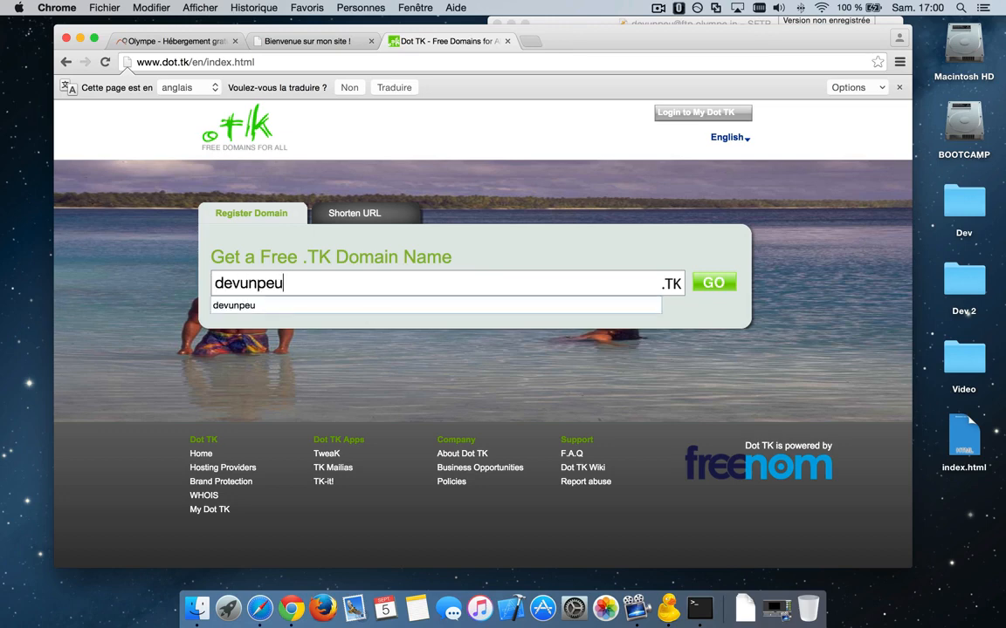
{"action": "left_click", "coordinate": [592, 247]}
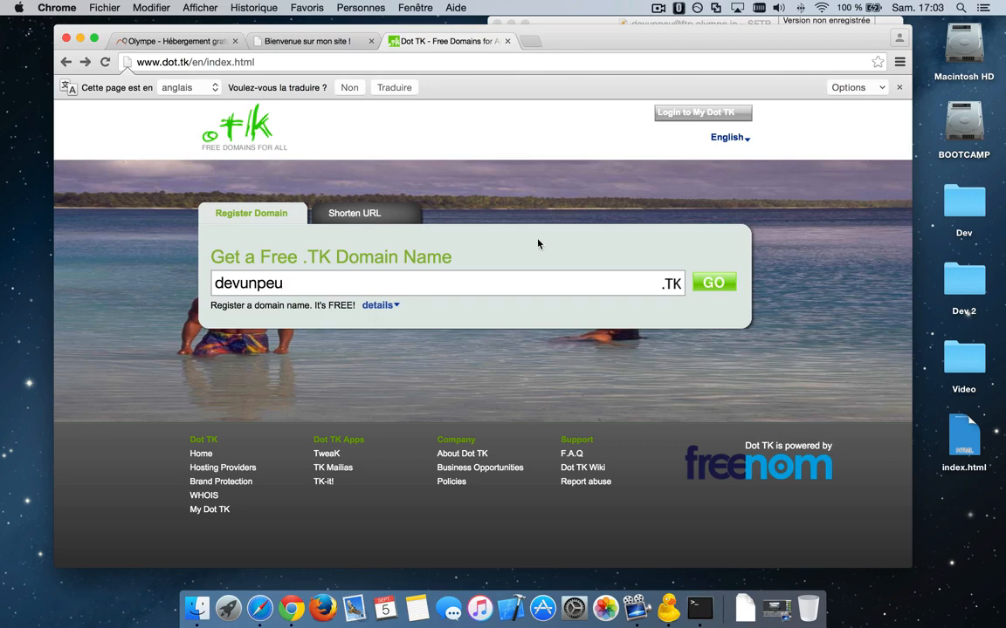
{"action": "left_click", "coordinate": [714, 284]}
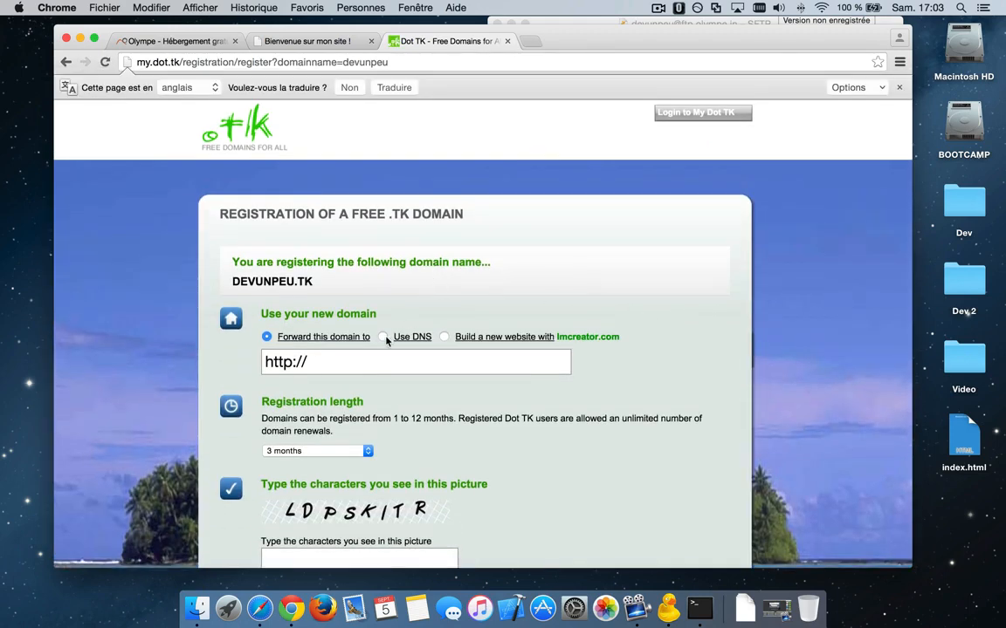
{"action": "left_click", "coordinate": [384, 338]}
{"action": "left_click", "coordinate": [407, 365]}
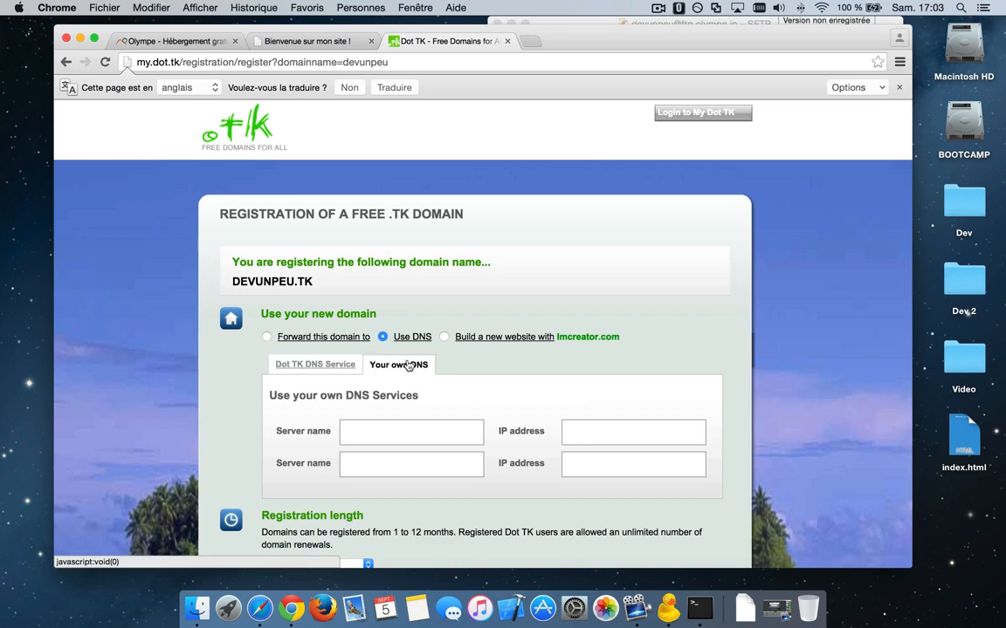
- Add the domain devunpeu.tk in the Olympe panel, pointing to devunpeu.olympe.in with the destination folder left empty
{"action": "left_click", "coordinate": [197, 42]}
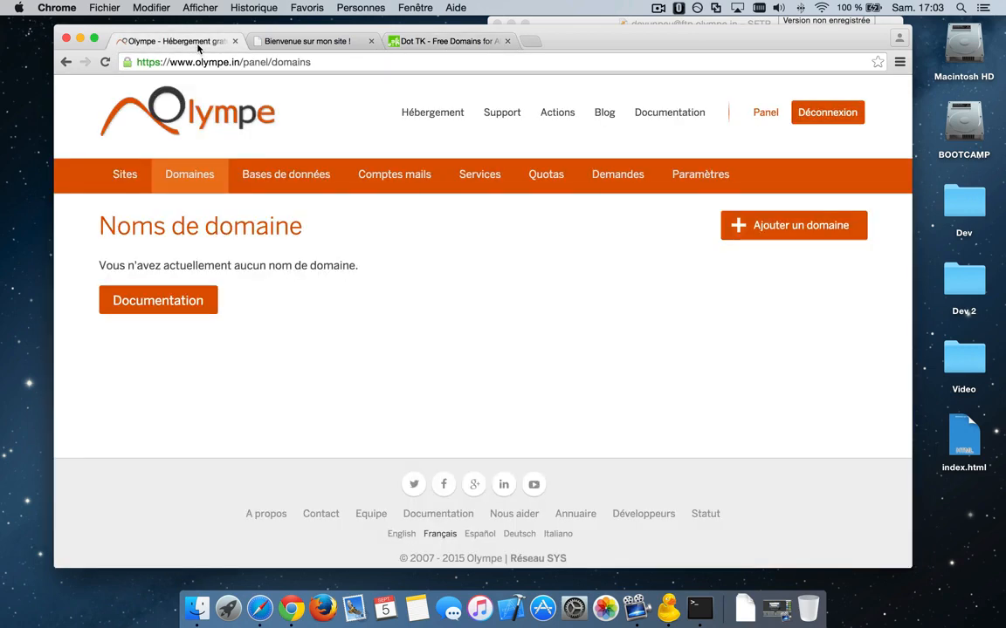
{"action": "left_click", "coordinate": [199, 177]}
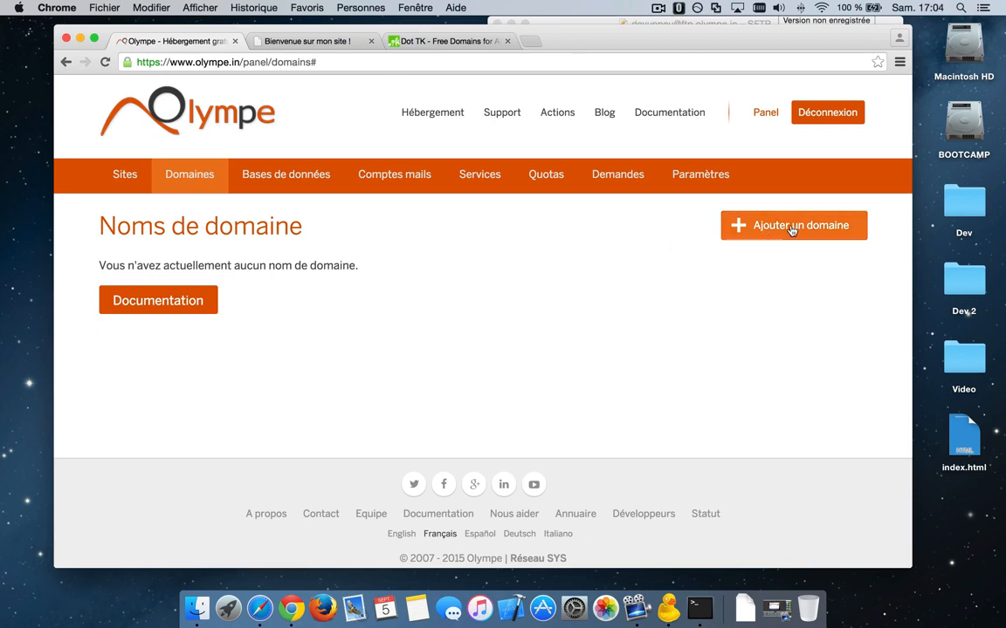
{"action": "left_click", "coordinate": [703, 214]}
{"action": "key", "text": "super+a"}
{"action": "key", "text": "super+c"}
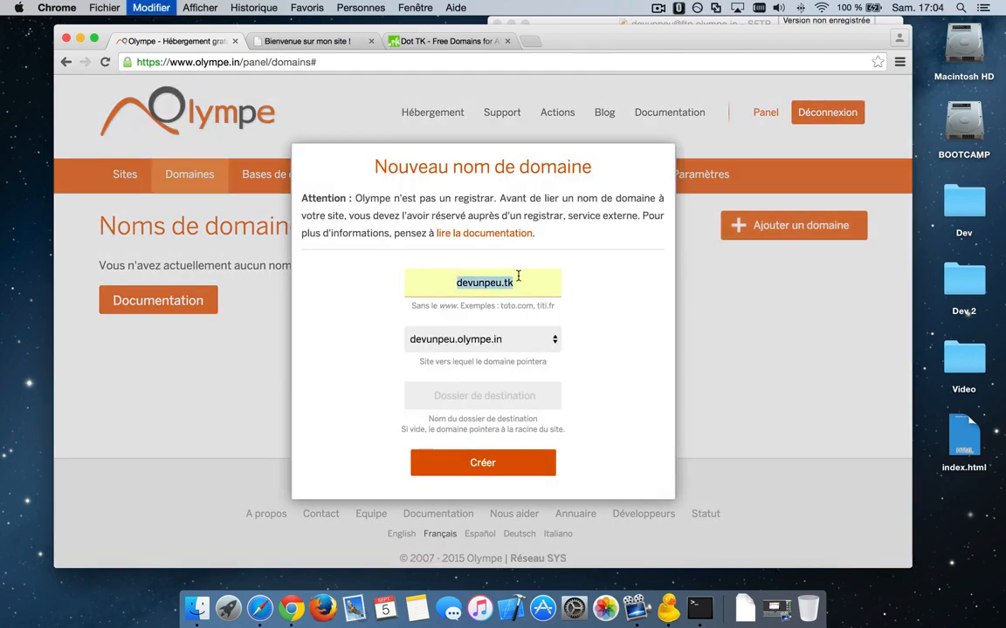
{"action": "key", "text": "super+v"}
{"action": "left_click", "coordinate": [519, 342]}
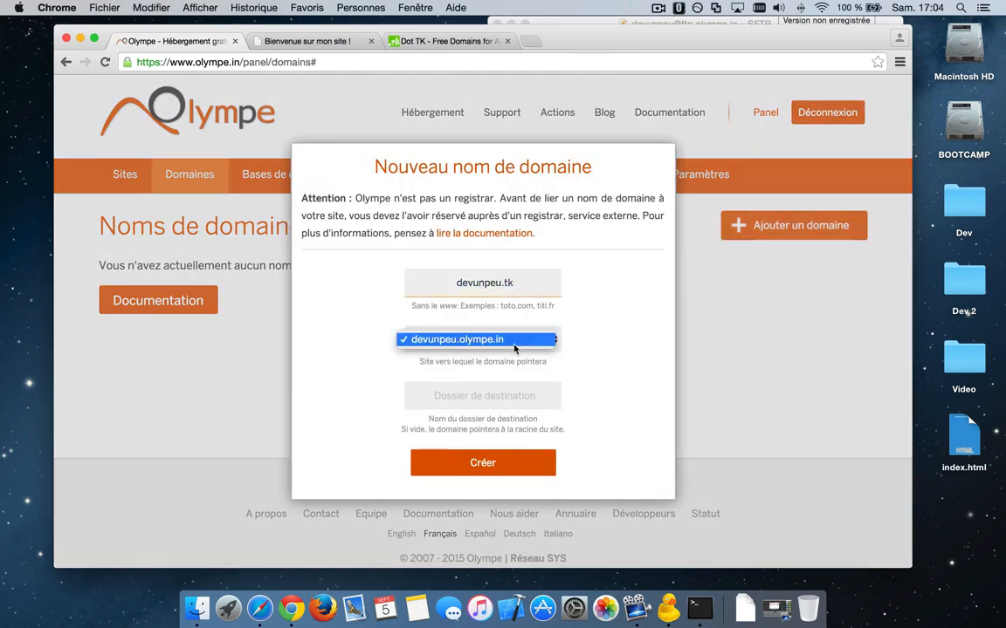
{"action": "left_click", "coordinate": [563, 343]}
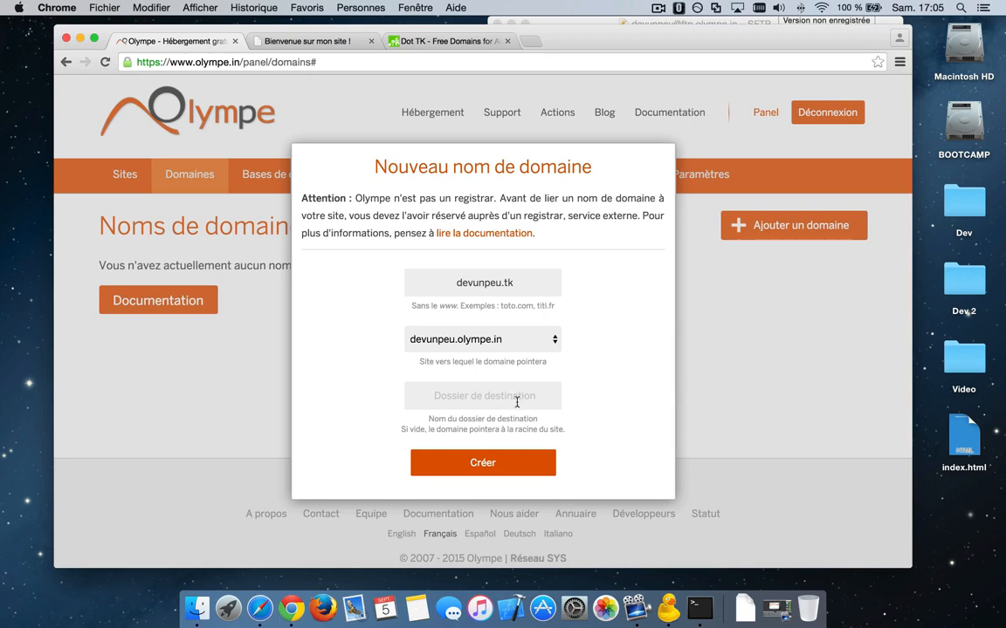
{"action": "left_click", "coordinate": [472, 463]}
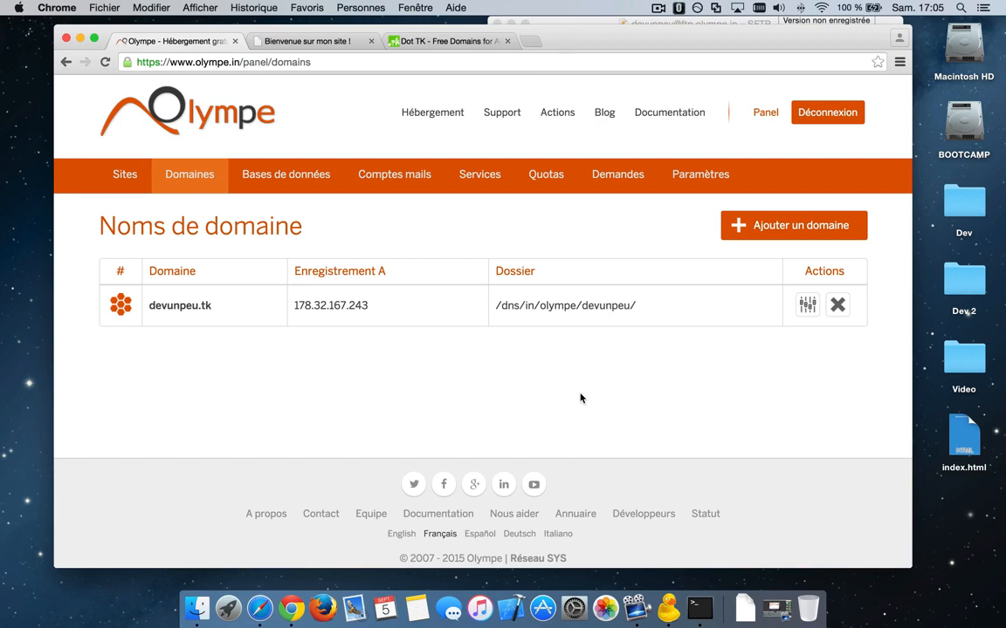
- Copy mx1.olympe.in from the DNS settings of devunpeu.tk on Olympe into the first server name of the Dot TK registration
{"action": "left_click", "coordinate": [807, 305]}
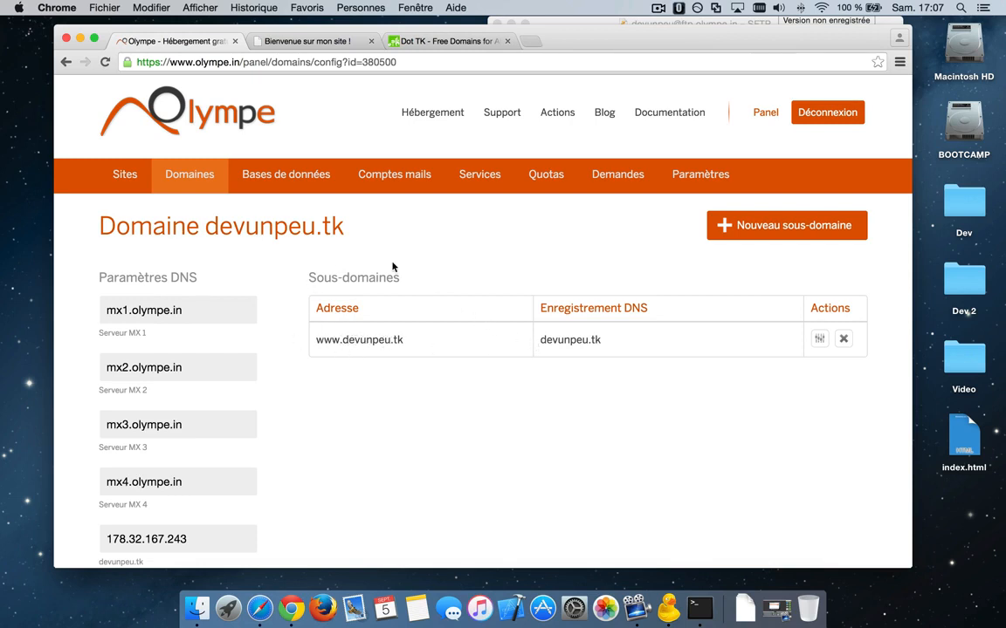
{"action": "left_click_drag", "start_coordinate": [210, 307], "coordinate": [96, 306]}
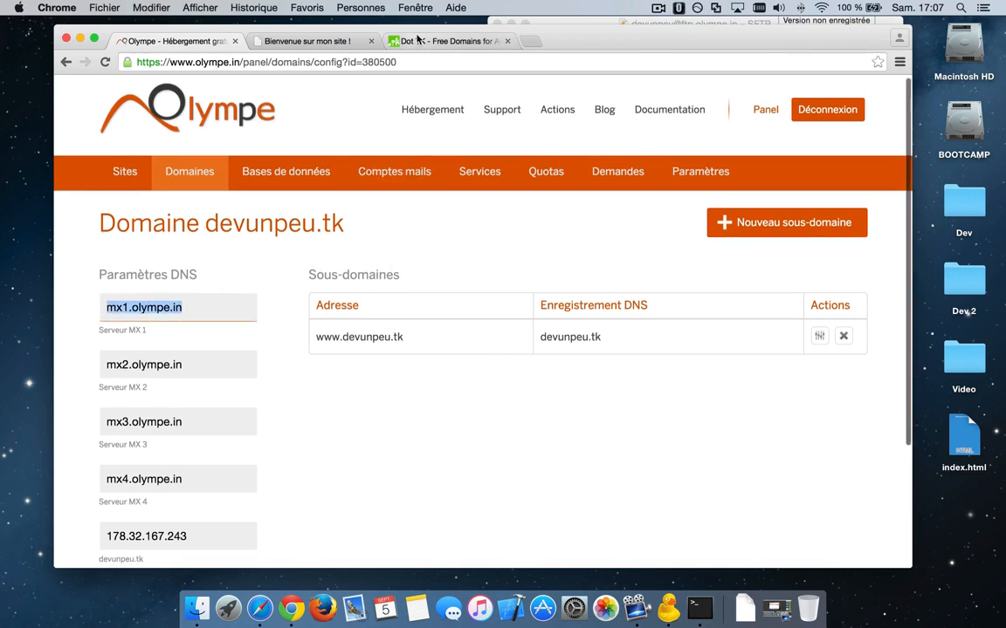
{"action": "left_click", "coordinate": [388, 39]}
{"action": "left_click", "coordinate": [361, 432]}
{"action": "key", "text": "super+v"}
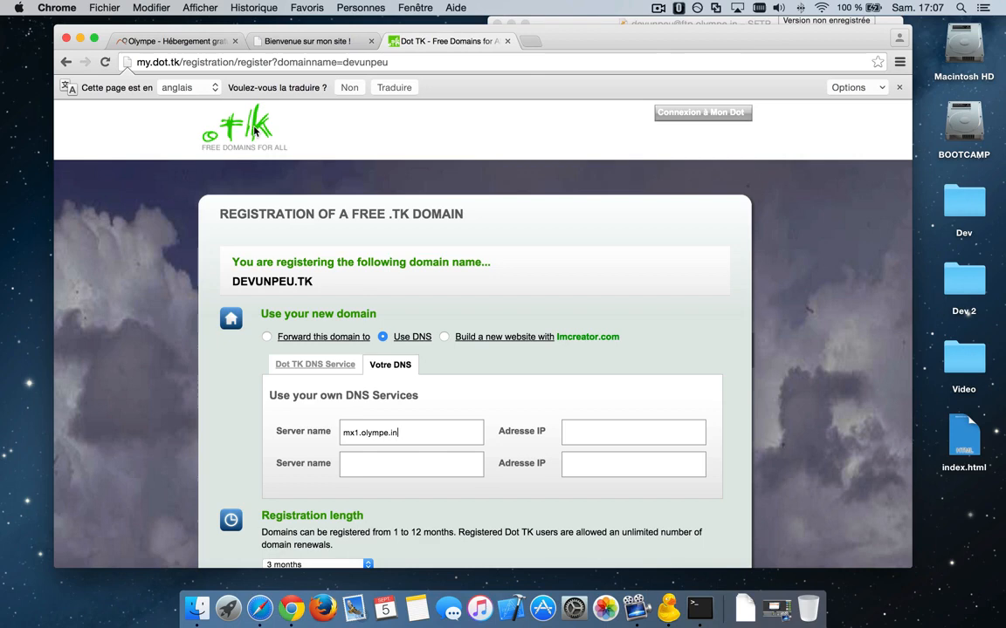
- Copy mx2.olympe.in from the Olympe DNS settings into the second server name of the Dot TK registration
{"action": "left_click", "coordinate": [155, 40]}
{"action": "left_click_drag", "start_coordinate": [171, 370], "coordinate": [90, 361]}
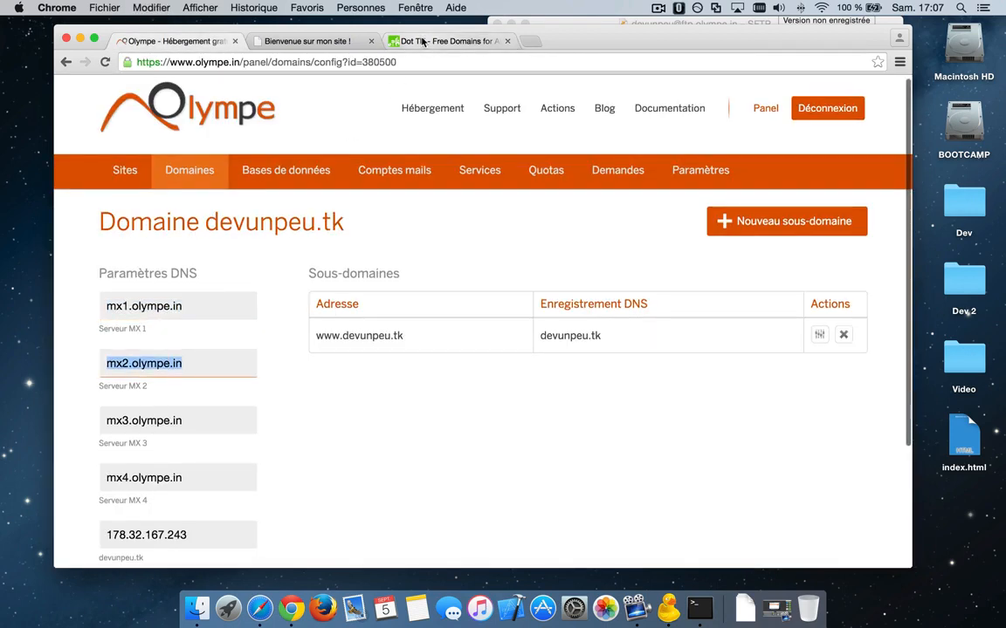
{"action": "left_click", "coordinate": [444, 40]}
{"action": "left_click", "coordinate": [358, 464]}
{"action": "key", "text": "super+v"}
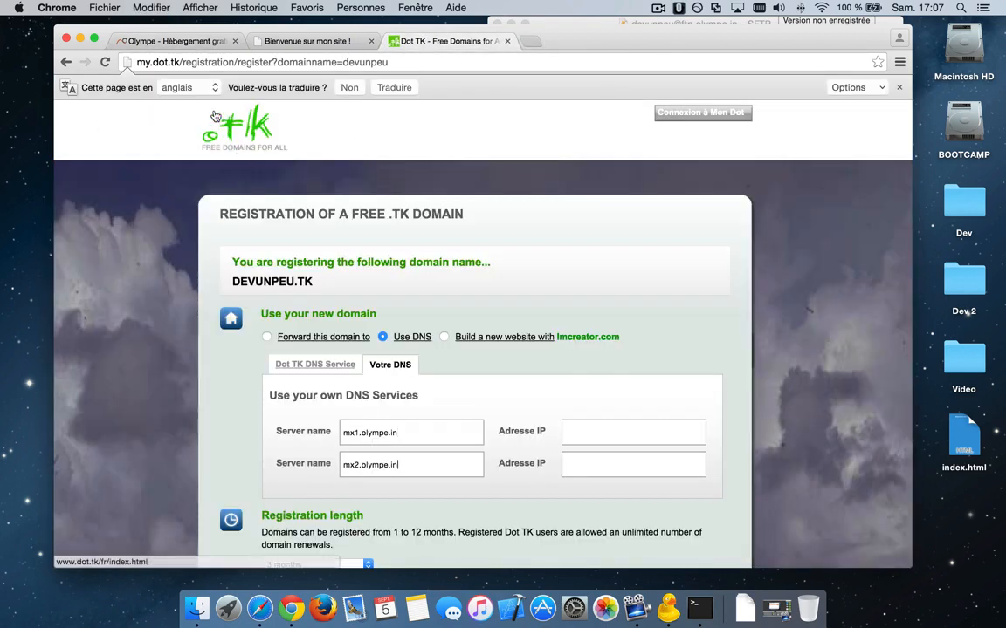
- Copy the IP address 178.32.167.243 from the Olympe DNS settings into the IP address fields of both Dot TK name servers
{"action": "left_click", "coordinate": [166, 40]}
{"action": "scroll", "coordinate": [204, 340], "scroll_direction": "up", "scroll_amount": 1}
{"action": "left_click_drag", "start_coordinate": [196, 371], "coordinate": [60, 374]}
{"action": "key", "text": "super+c"}
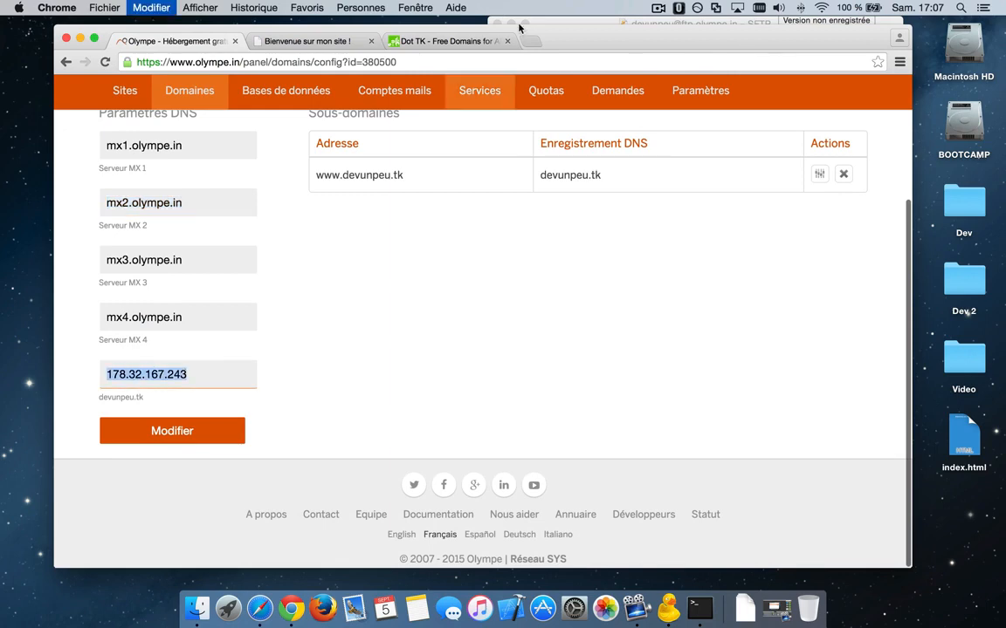
{"action": "left_click", "coordinate": [467, 43]}
{"action": "left_click", "coordinate": [567, 431]}
{"action": "key", "text": "super+v"}
{"action": "left_click", "coordinate": [590, 463]}
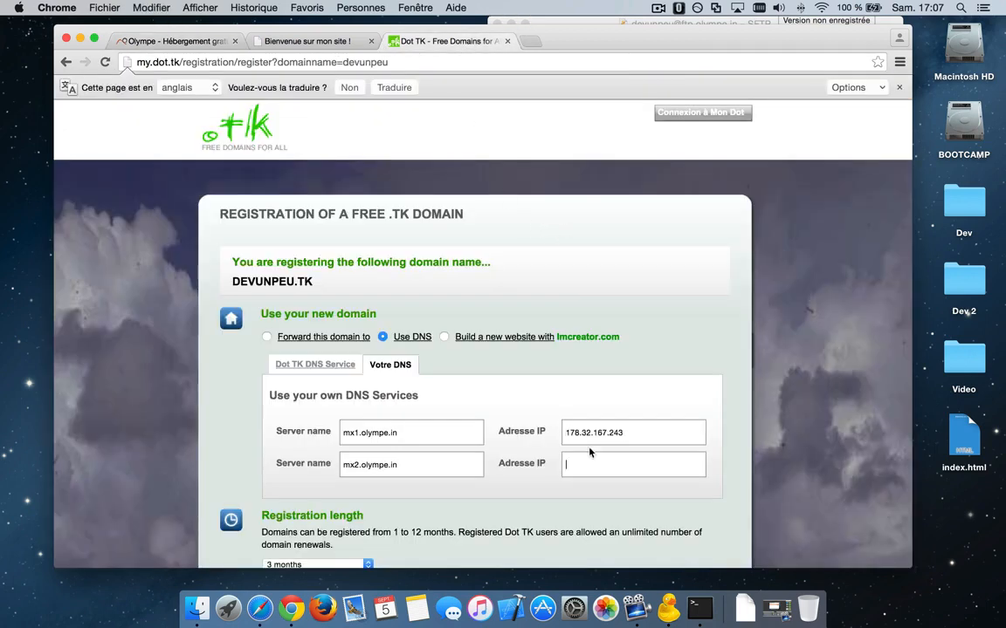
{"action": "key", "text": "super+v"}
- Set the registration length of the devunpeu.tk domain to 1 month
{"action": "scroll", "coordinate": [545, 384], "scroll_direction": "down", "scroll_amount": 6}
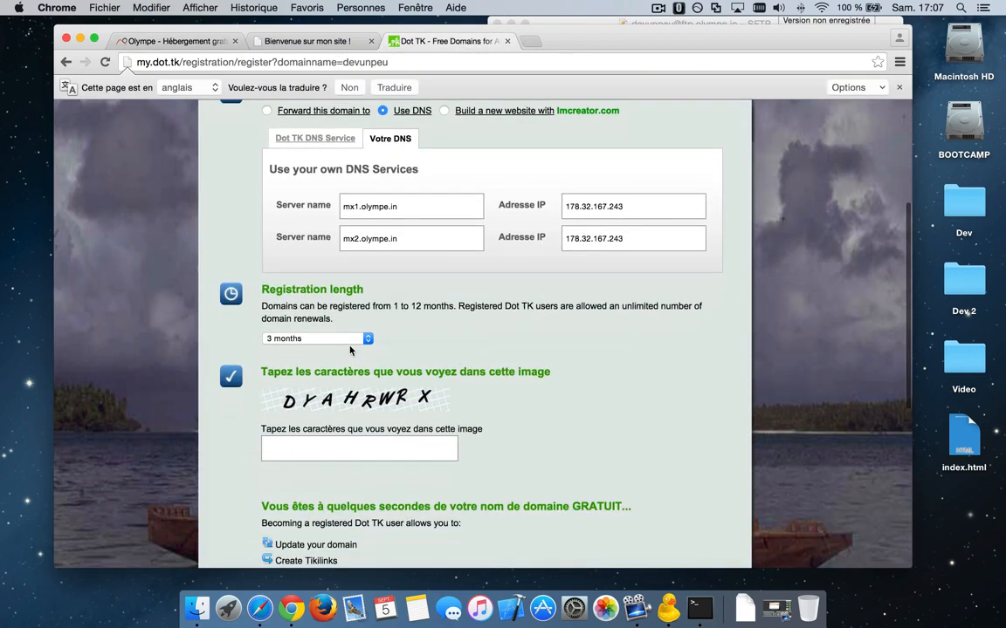
{"action": "scroll", "coordinate": [397, 314], "scroll_direction": "up", "scroll_amount": 3}
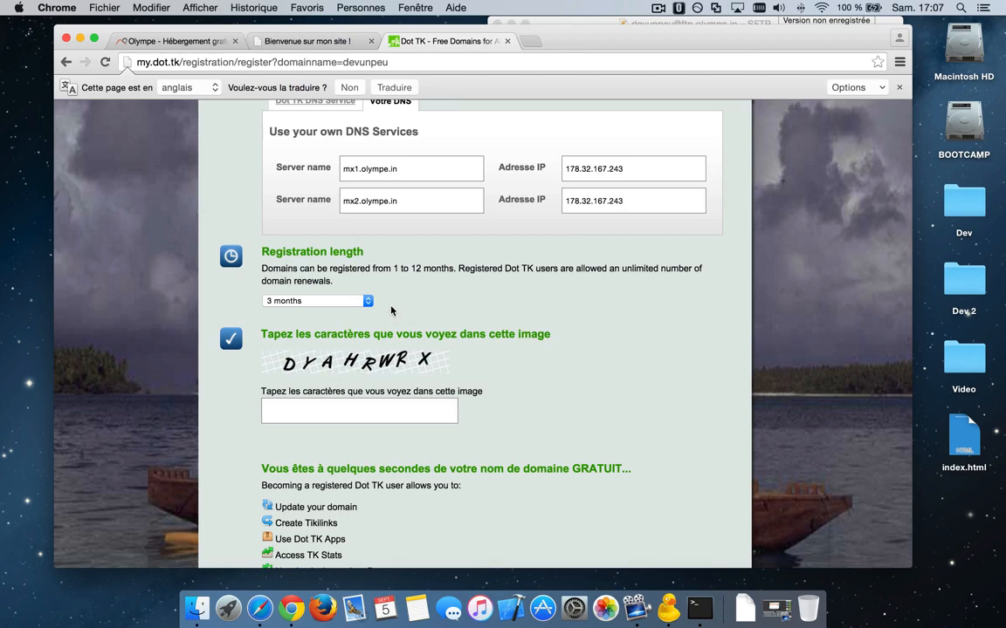
{"action": "left_click", "coordinate": [320, 301]}
{"action": "left_click", "coordinate": [278, 278]}
- Fill in the characters shown in the captcha image of the domain registration form
{"action": "scroll", "coordinate": [403, 252], "scroll_direction": "down", "scroll_amount": 2}
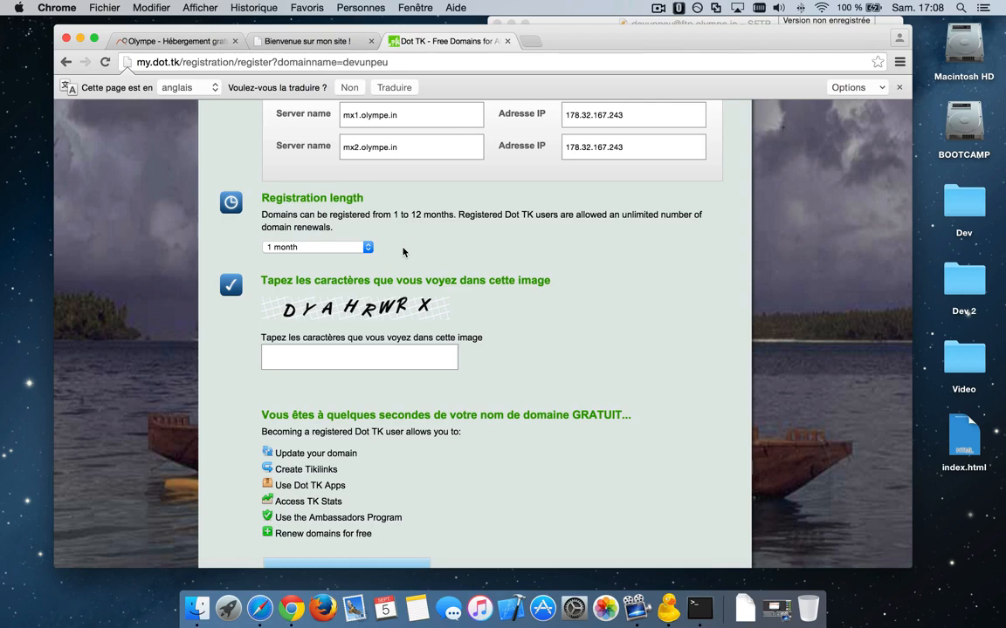
{"action": "left_click", "coordinate": [307, 353]}
{"action": "type", "text": "DYAHRW"}
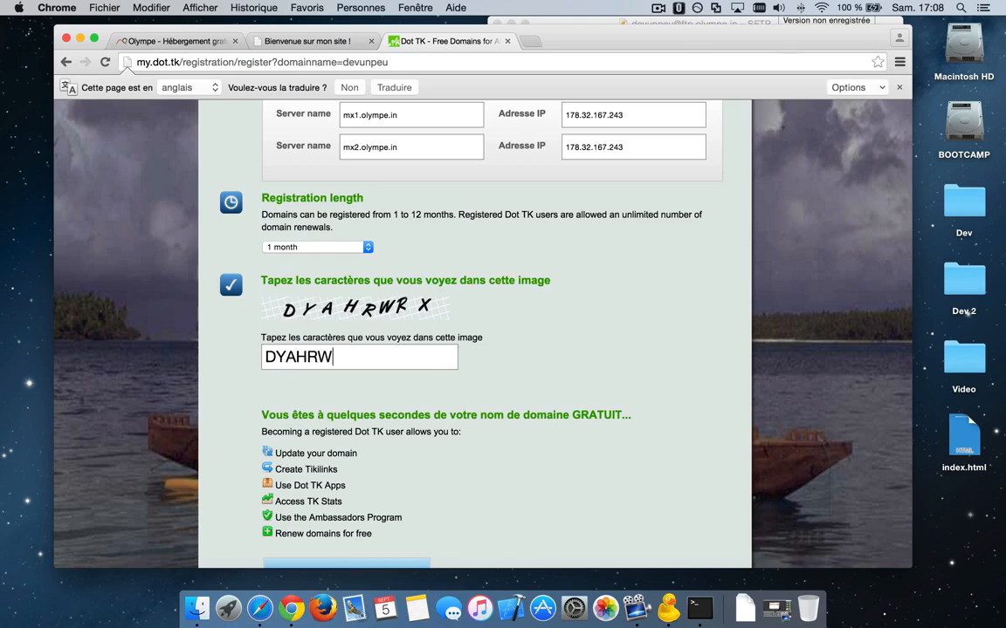
{"action": "type", "text": "RX"}
{"action": "scroll", "coordinate": [357, 377], "scroll_direction": "down", "scroll_amount": 3}
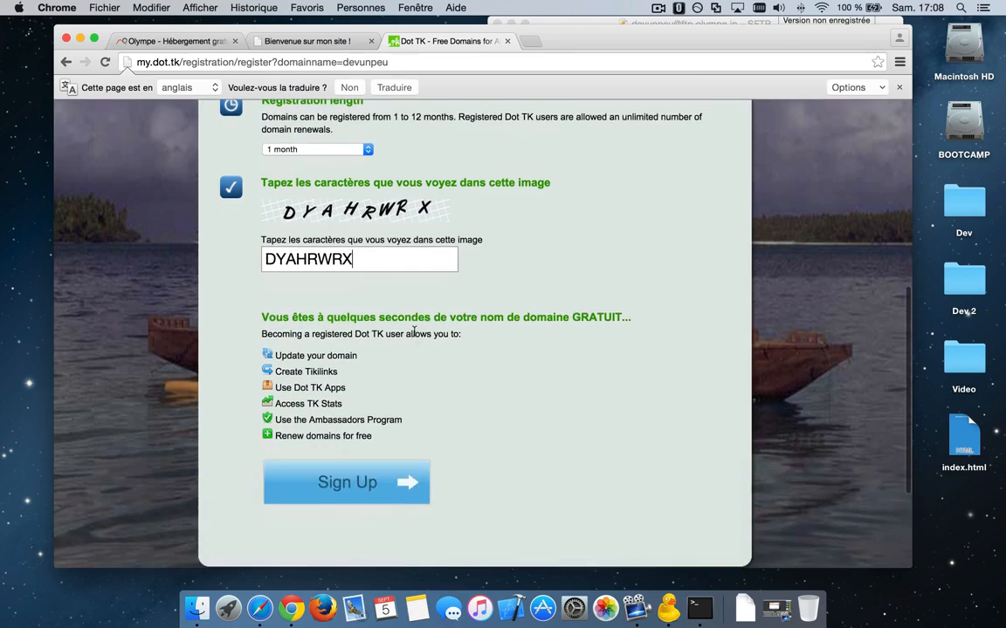
{"action": "scroll", "coordinate": [357, 377], "scroll_direction": "down", "scroll_amount": 2}
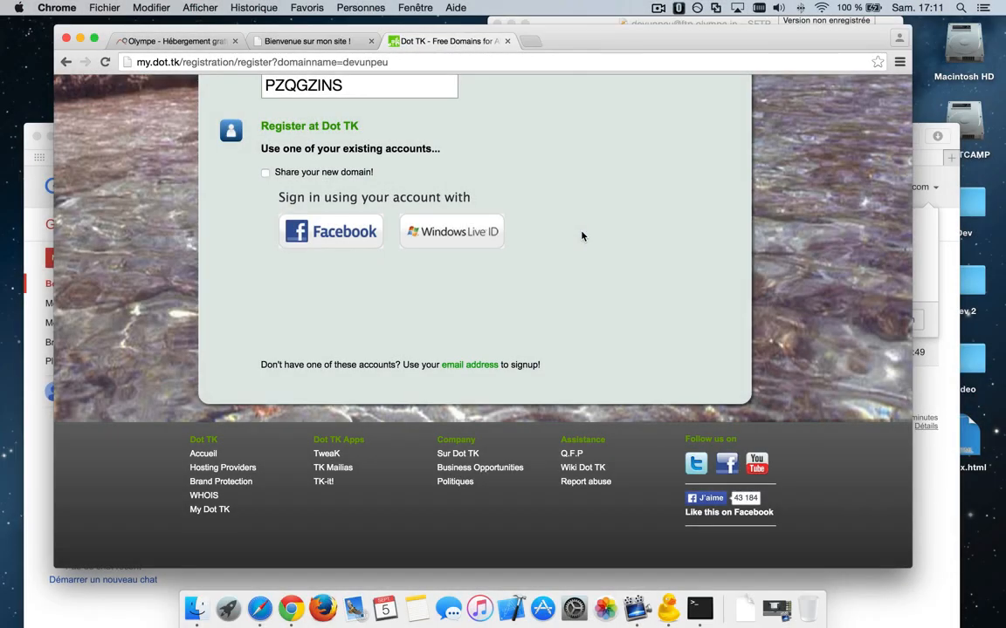
- Sign up for Dot TK with the account e-mail address and confirm the domain registration with the e-mailed confirmation code
{"action": "left_click", "coordinate": [480, 365]}
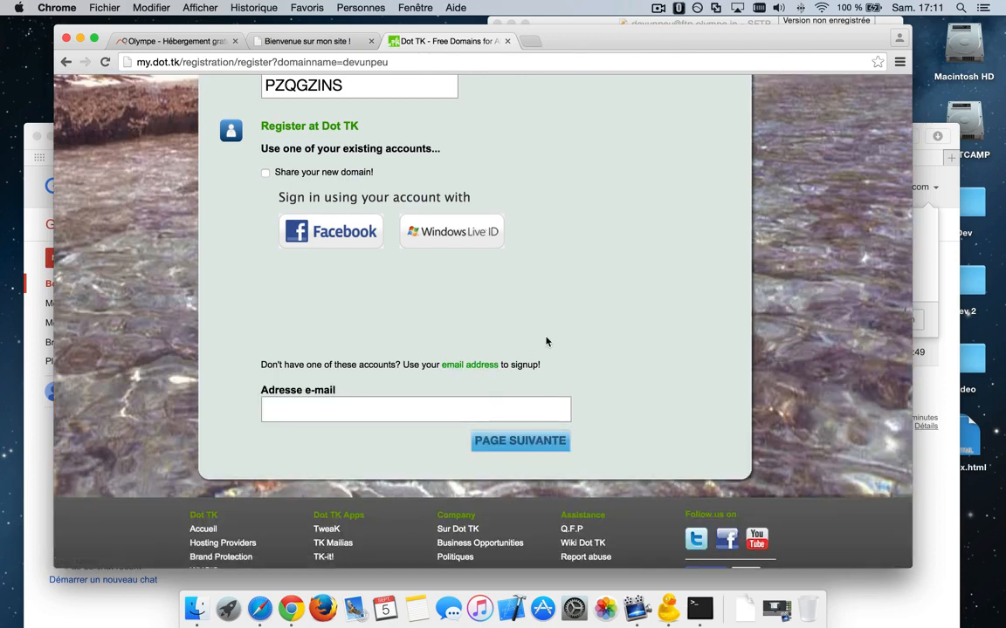
{"action": "left_click", "coordinate": [408, 406]}
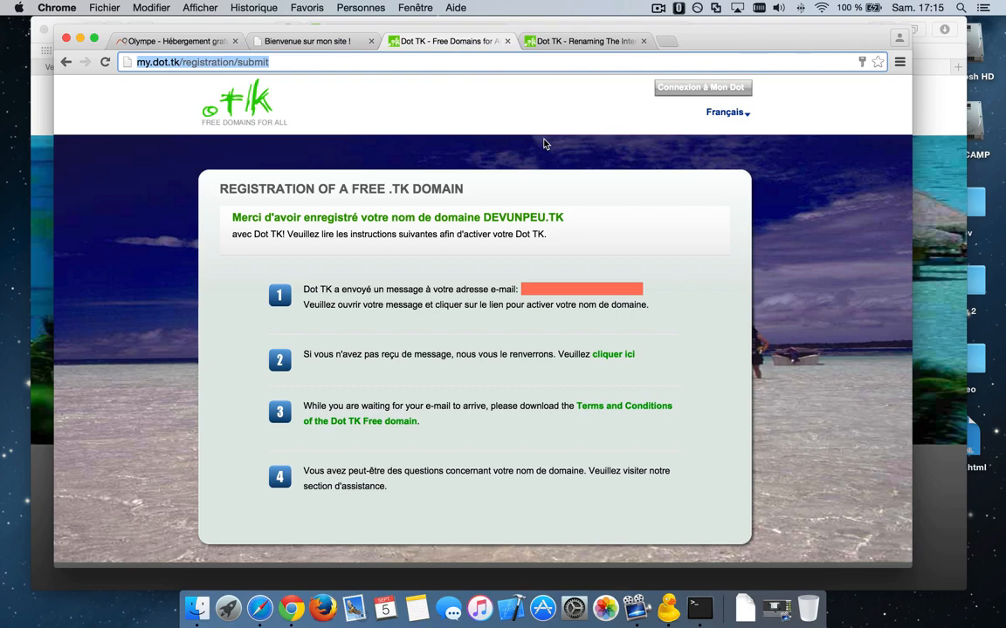
{"action": "left_click", "coordinate": [563, 45]}
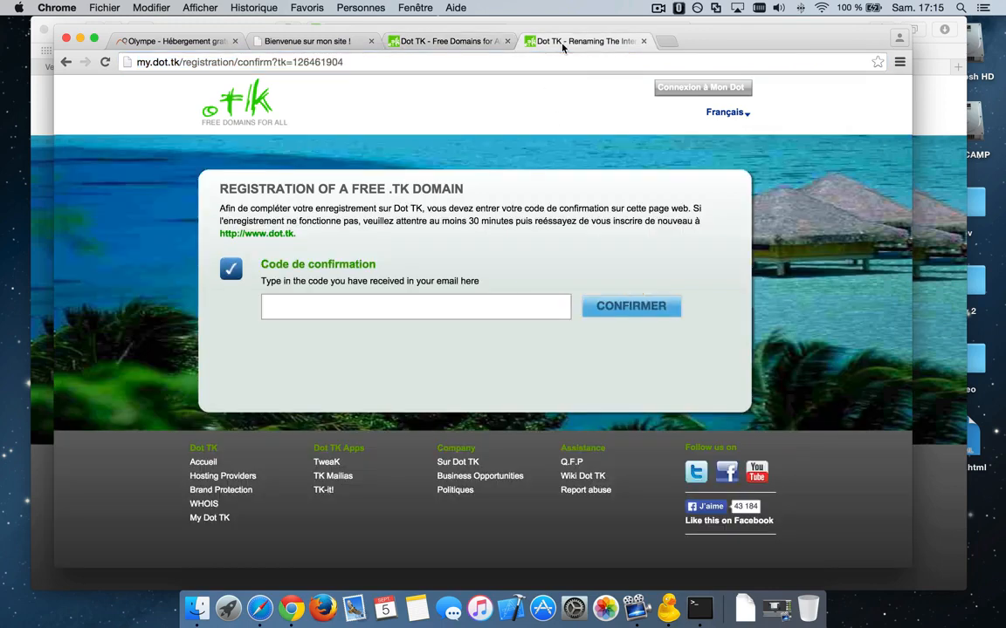
{"action": "left_click", "coordinate": [437, 301]}
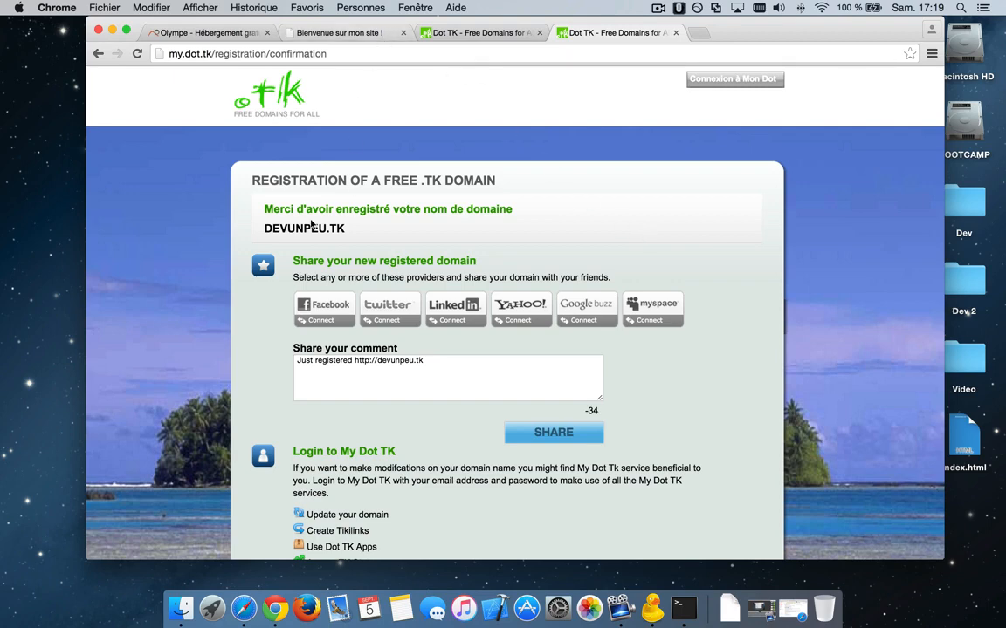
- Copy the domain name DEVUNPEU.TK from the registration confirmation page, open it in a new browser tab and reload the site
{"action": "left_click", "coordinate": [321, 33]}
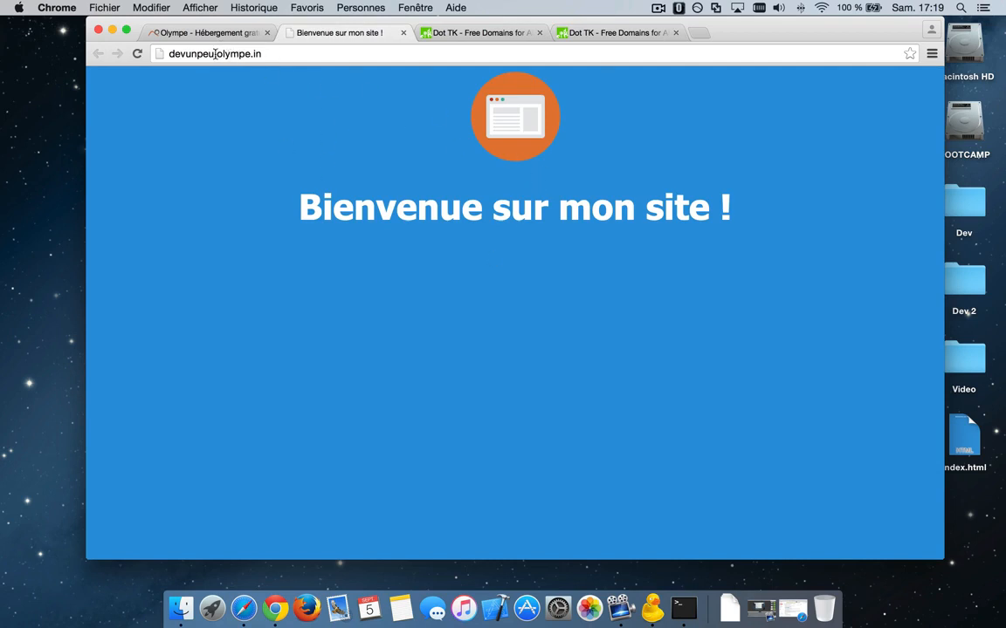
{"action": "left_click", "coordinate": [532, 34]}
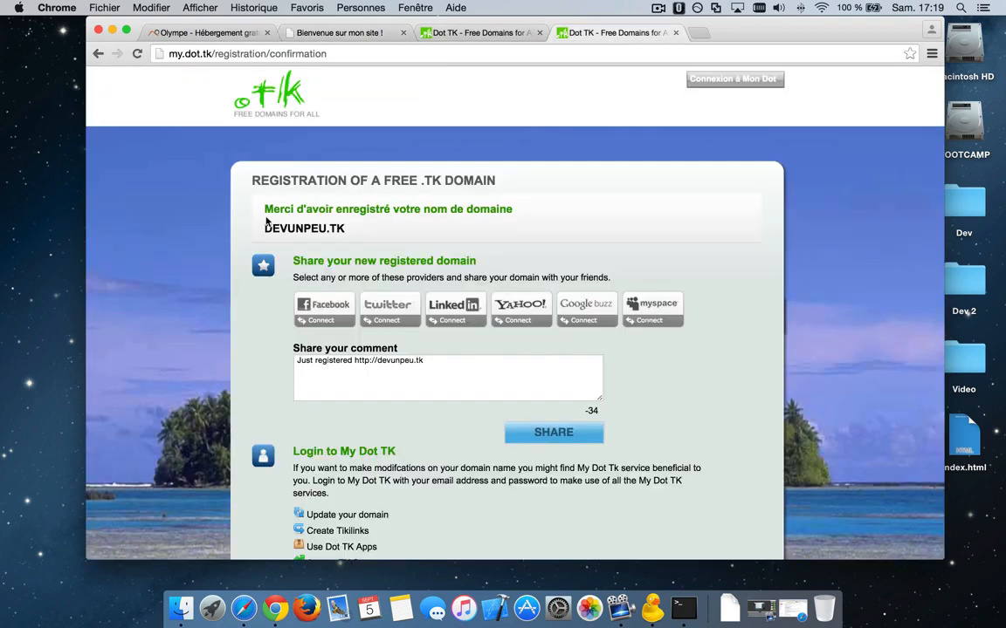
{"action": "left_click_drag", "start_coordinate": [264, 229], "coordinate": [404, 228]}
{"action": "key", "text": "super+c"}
{"action": "left_click", "coordinate": [699, 32]}
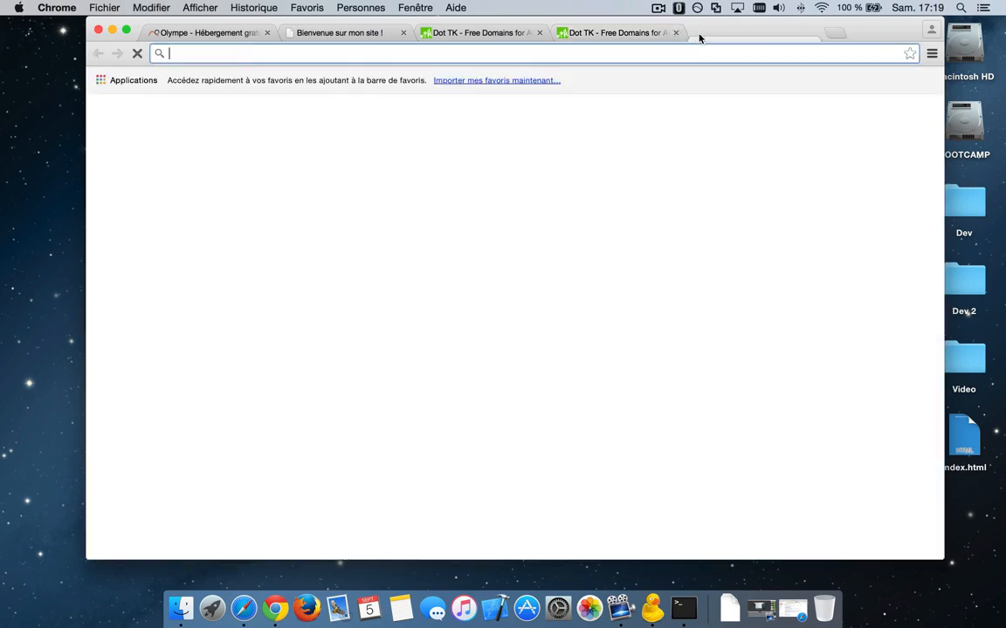
{"action": "key", "text": "super+v"}
{"action": "key", "text": "Return"}
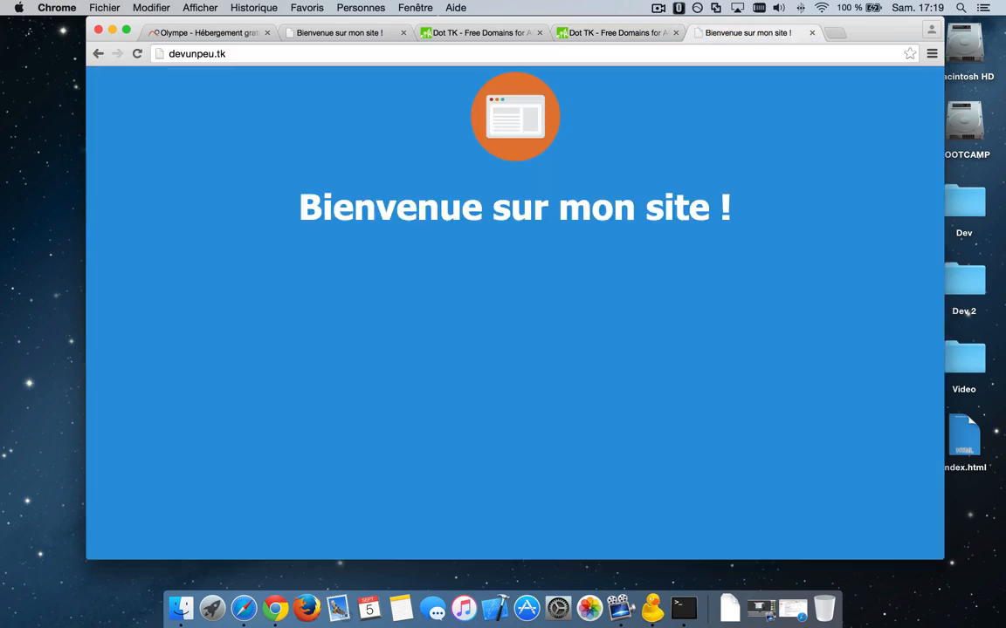
{"action": "left_click", "coordinate": [692, 51]}
{"action": "key", "text": "Return"}
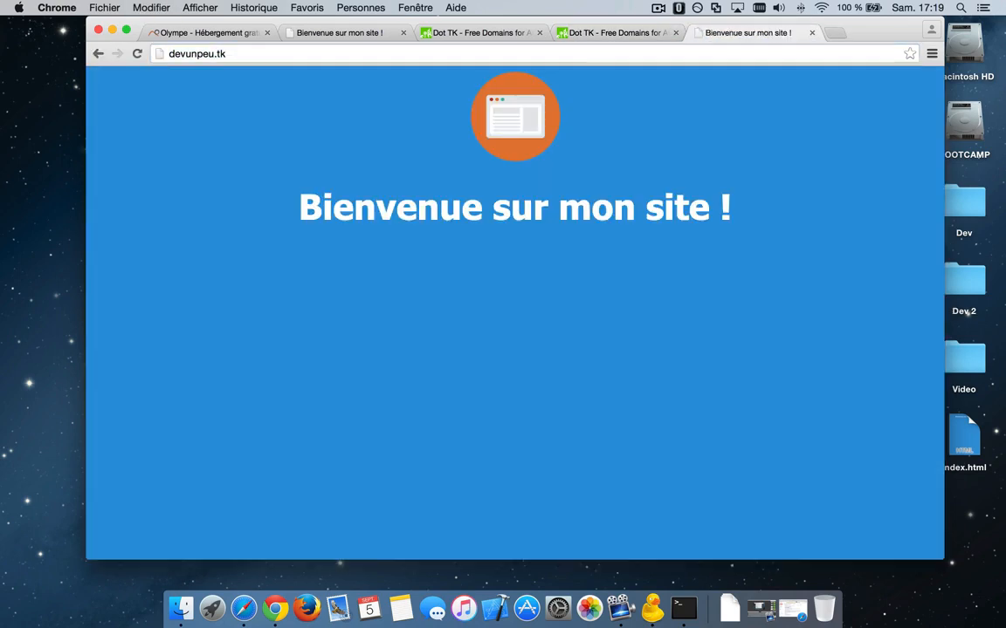